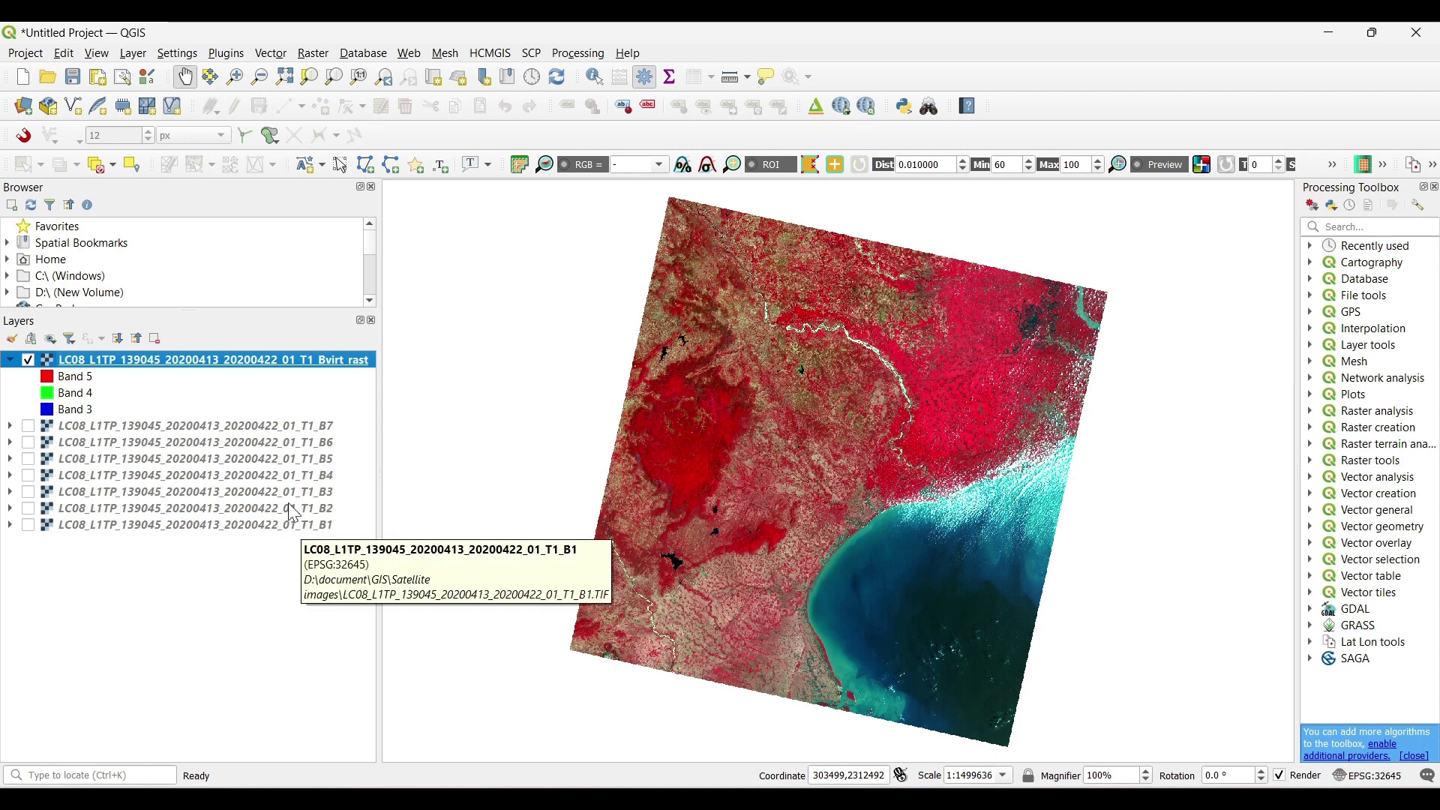
Step: Rename the virtual raster composite layer to 'Band Composite'
right_click(319, 357)
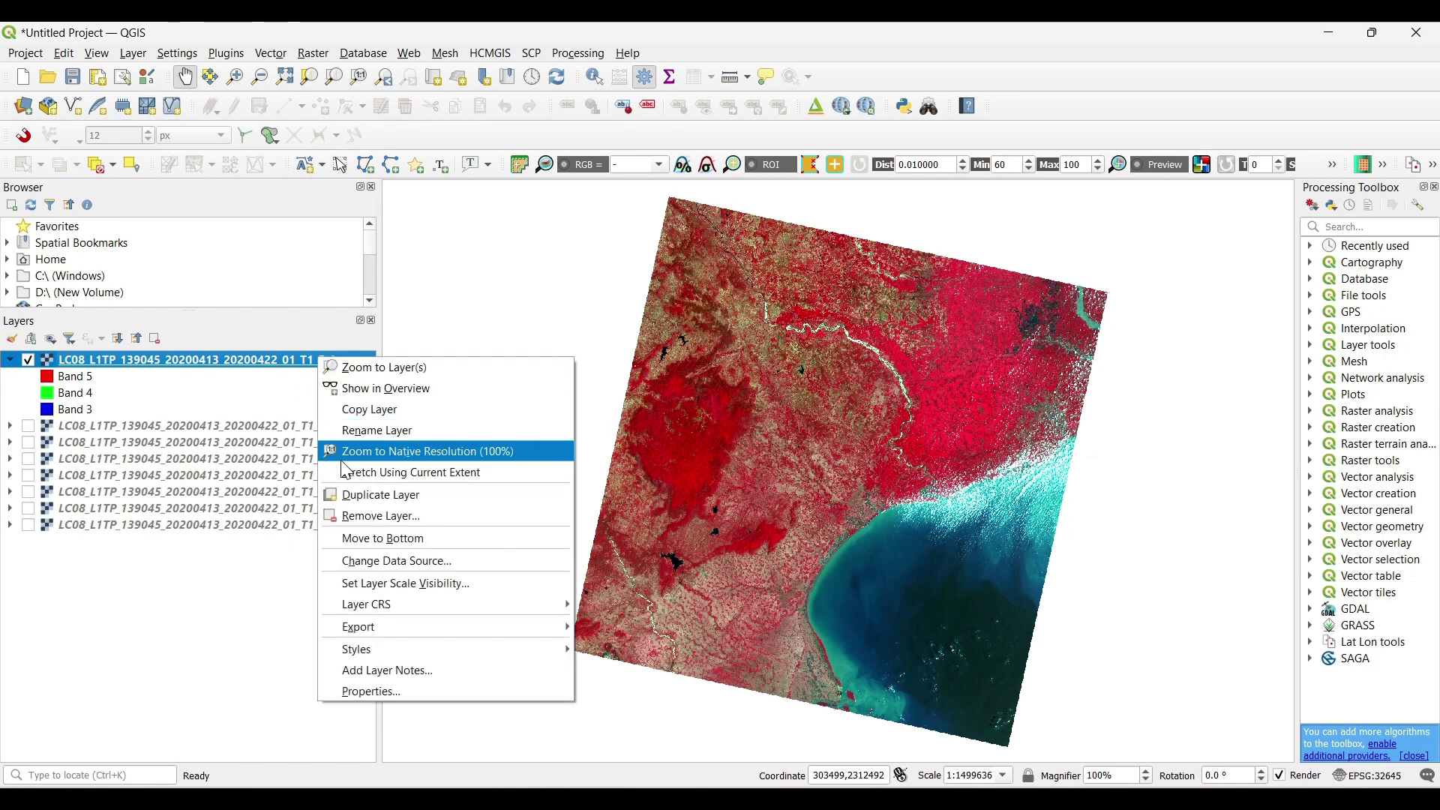
left_click(358, 430)
type("Band Composite")
key("Return")
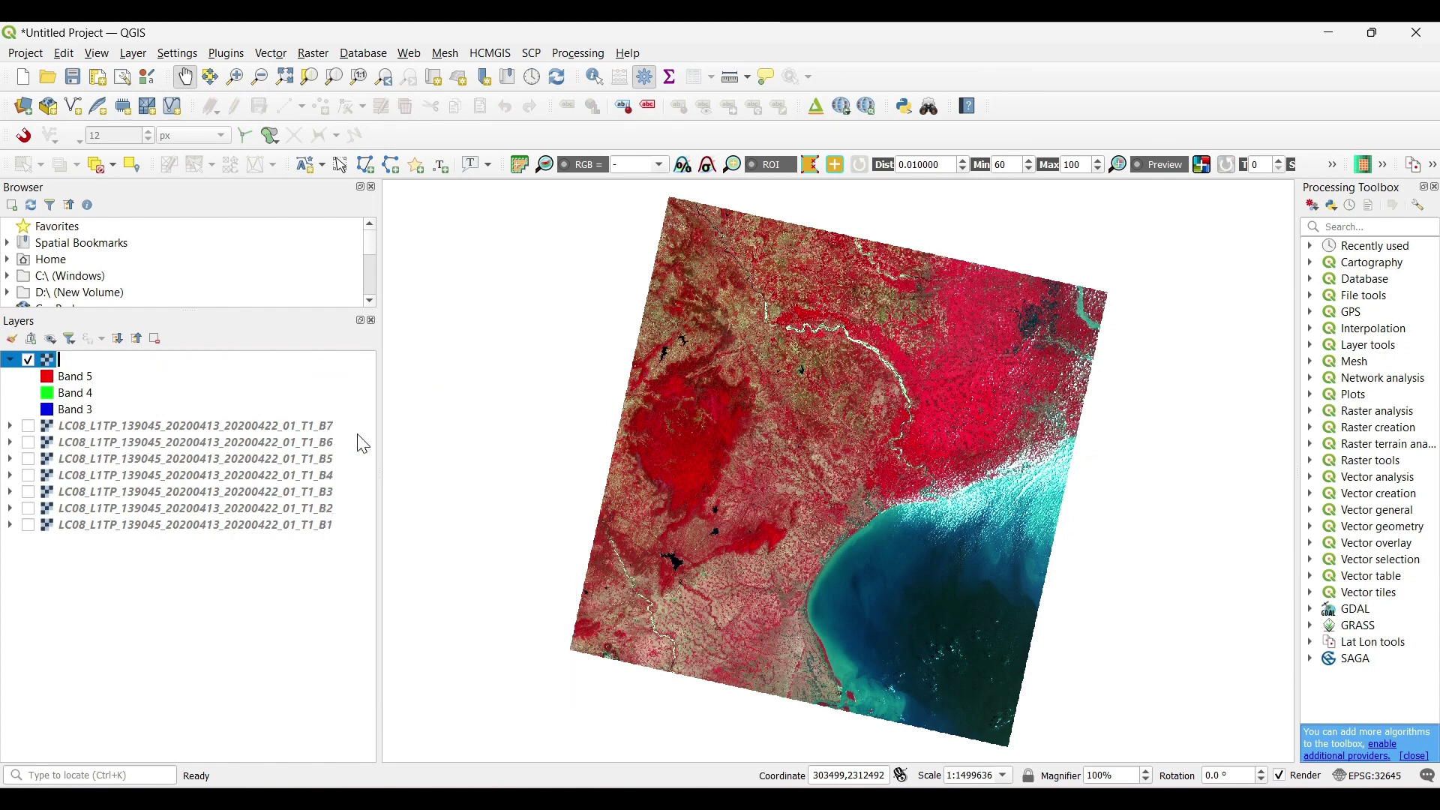
Step: Check the Band Composite layer's 30 m pixel size in Properties > Information
right_click(130, 359)
left_click(213, 690)
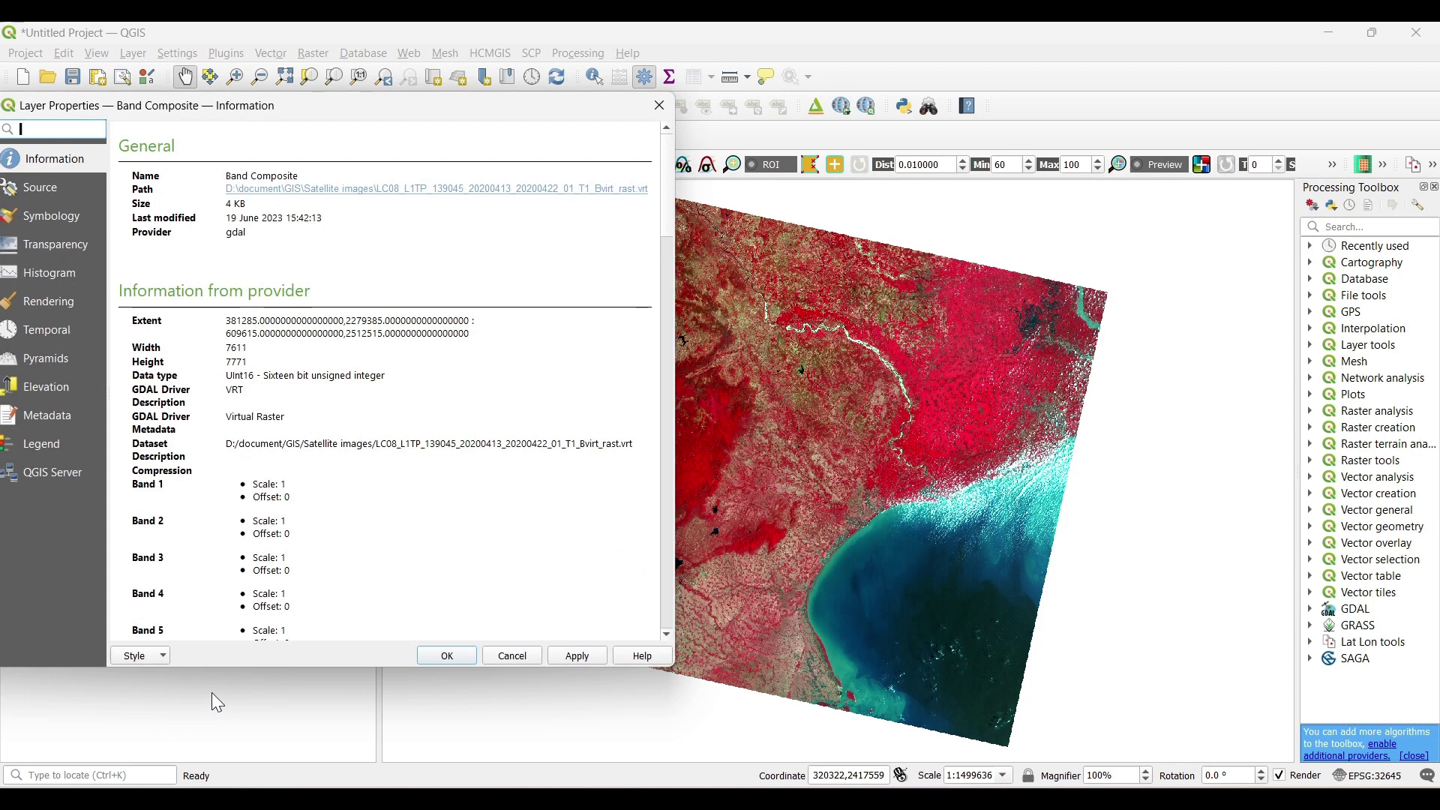
scroll(402, 418, "down", 4)
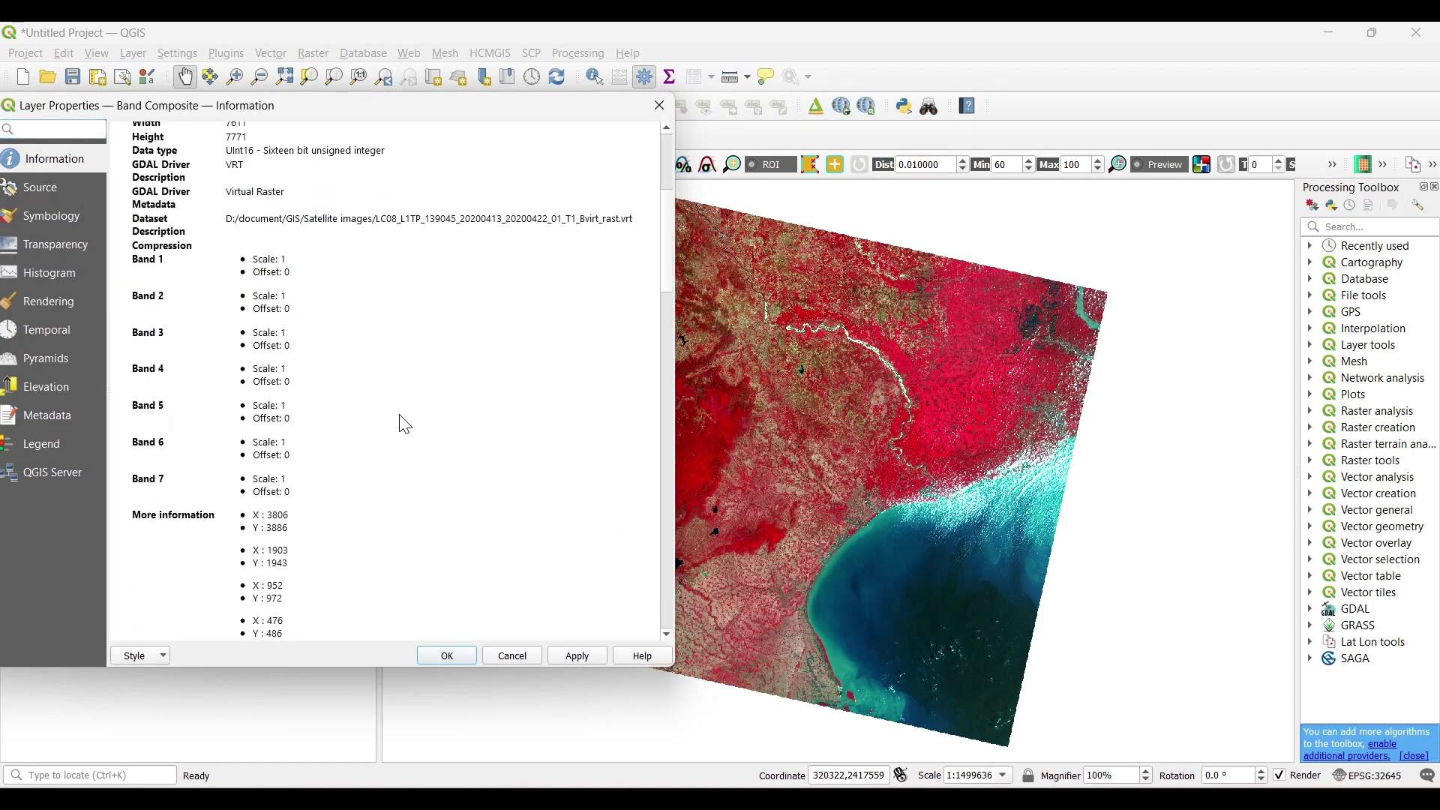
scroll(402, 421, "down", 4)
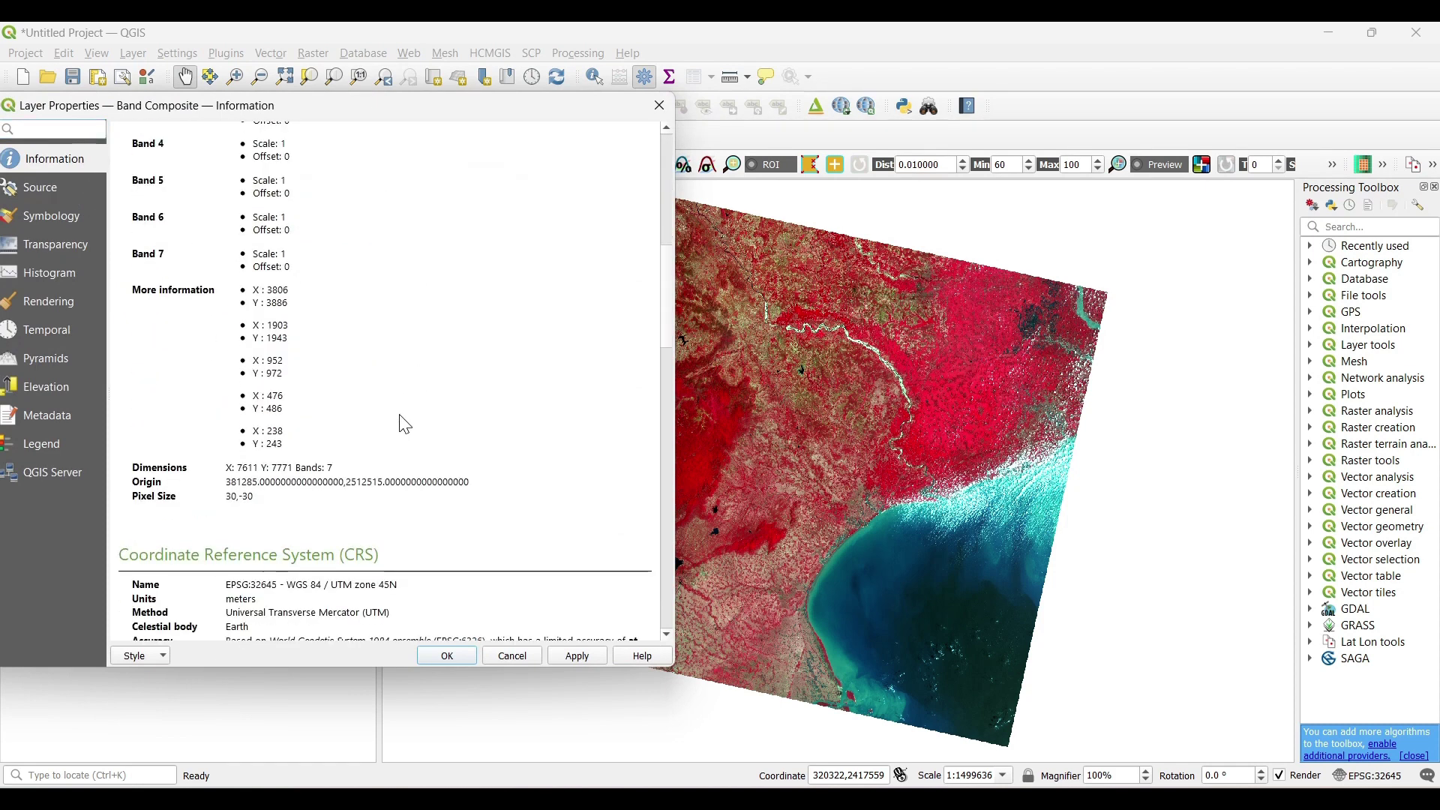
triple_click(229, 501)
left_click(253, 551)
Step: Add the Landsat band 8 (B8) TIF to the project as a raster layer
left_click(446, 656)
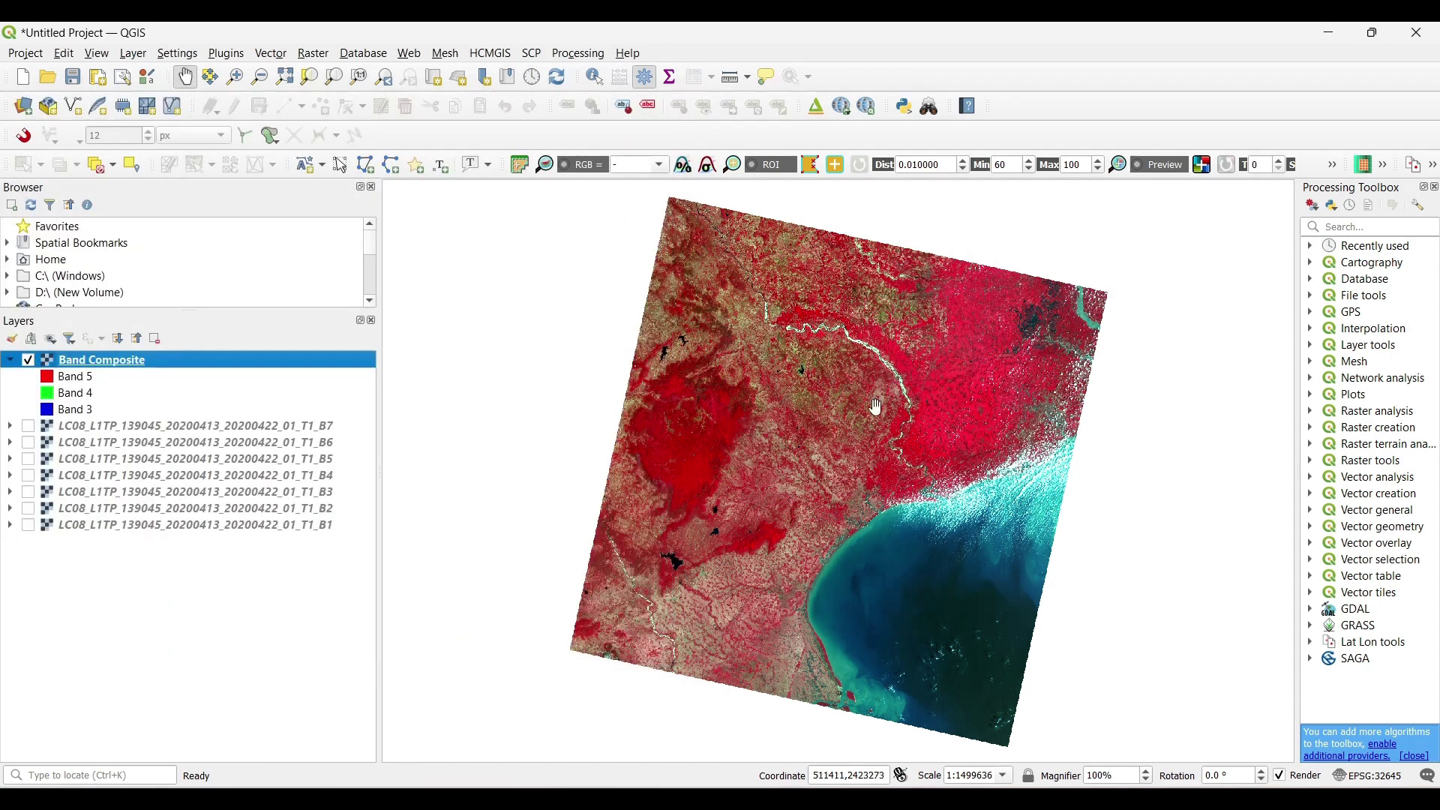
left_click(1360, 227)
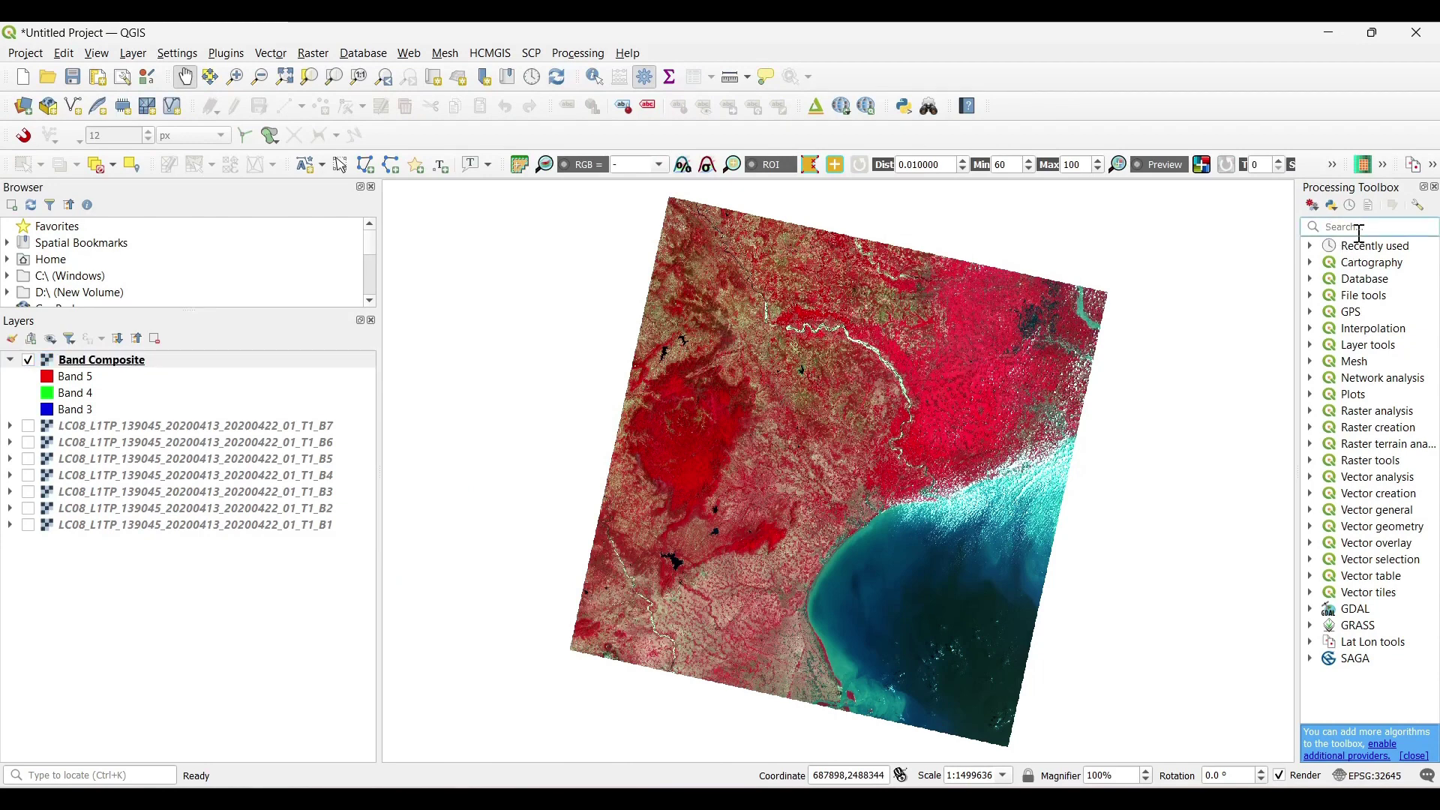
type("pansha")
left_click(134, 53)
mouse_move(167, 115)
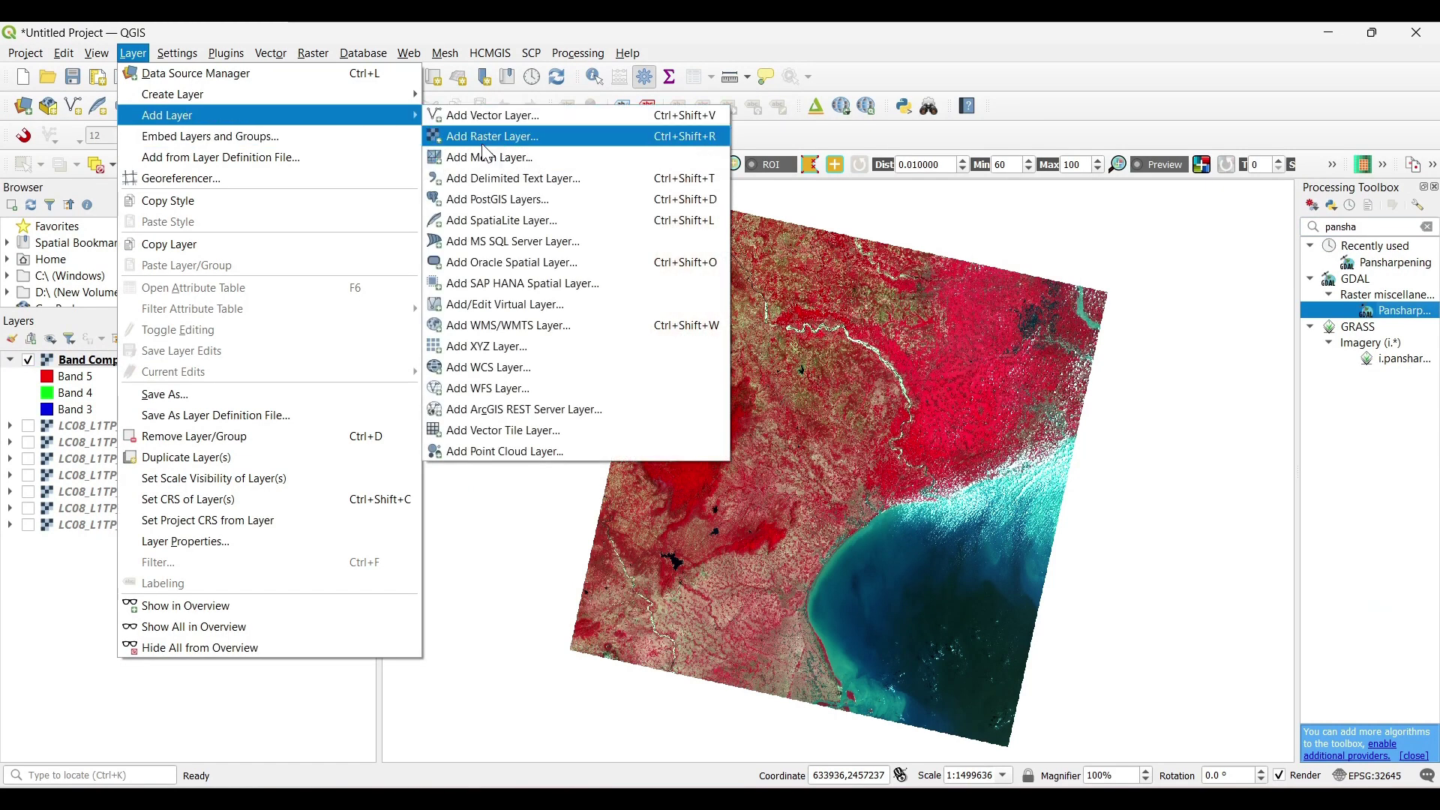
left_click(484, 136)
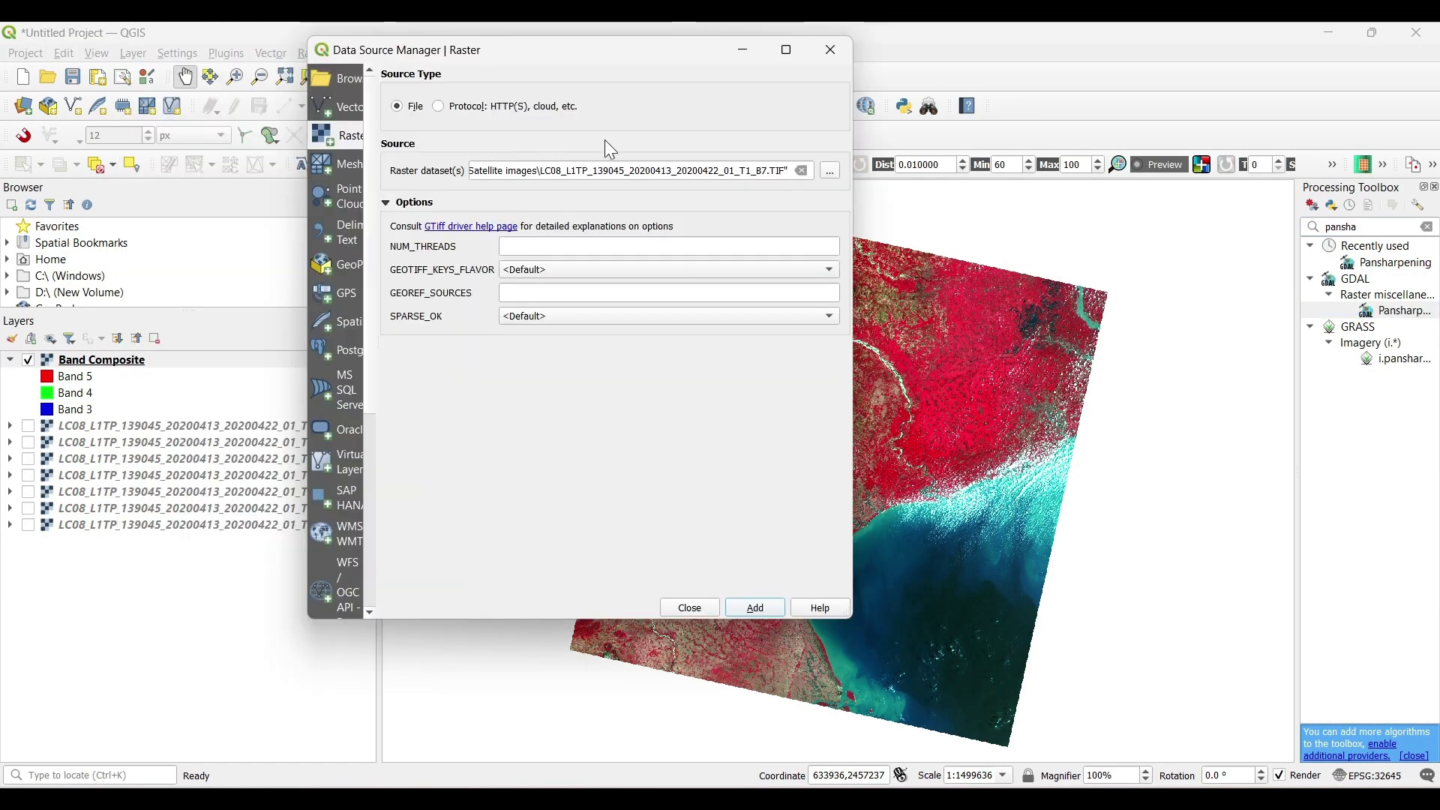
left_click(829, 171)
scroll(773, 307, "down", 2)
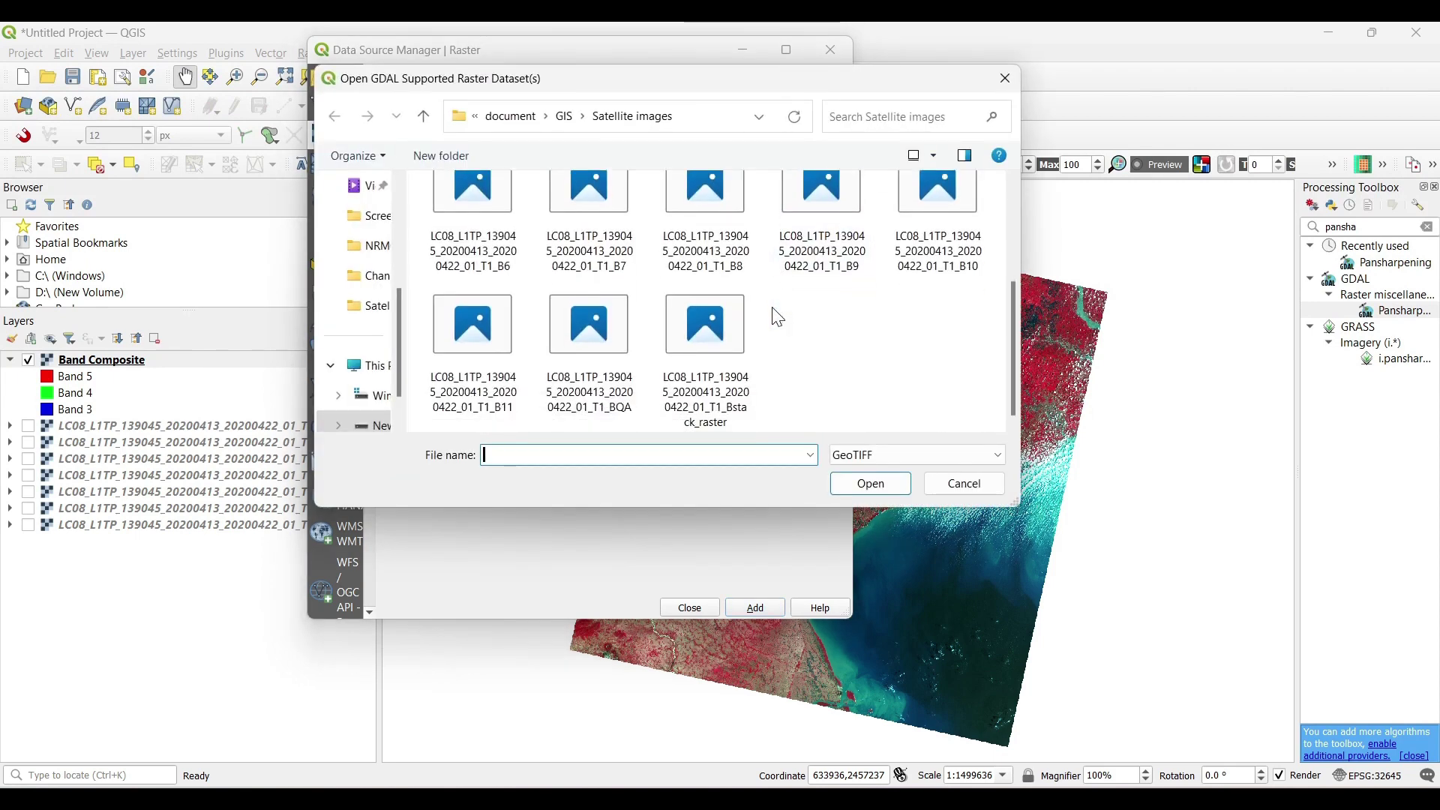
left_click(706, 225)
left_click(870, 482)
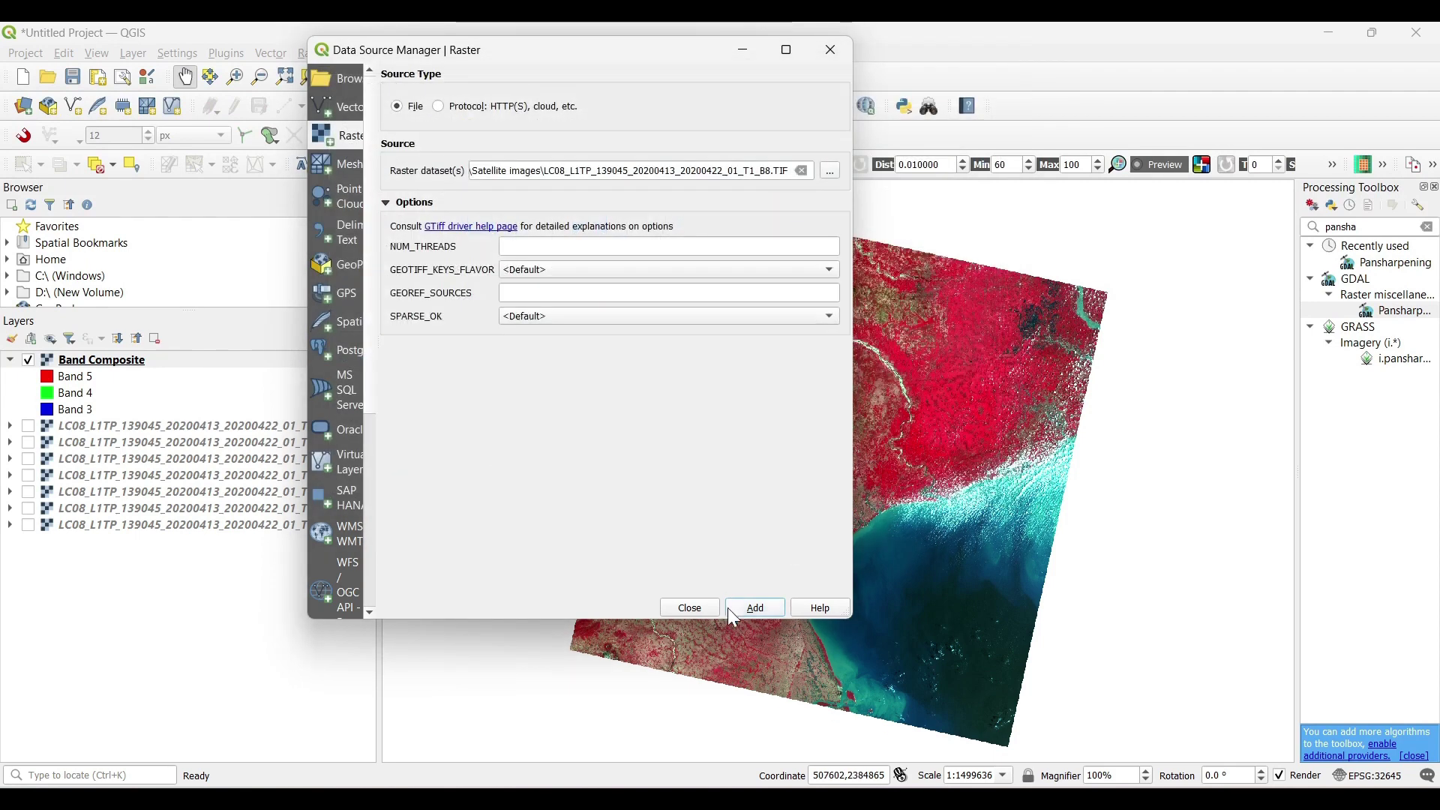
left_click(755, 607)
Step: Open the GDAL Pansharpening tool from the processing algorithm search
left_click(689, 607)
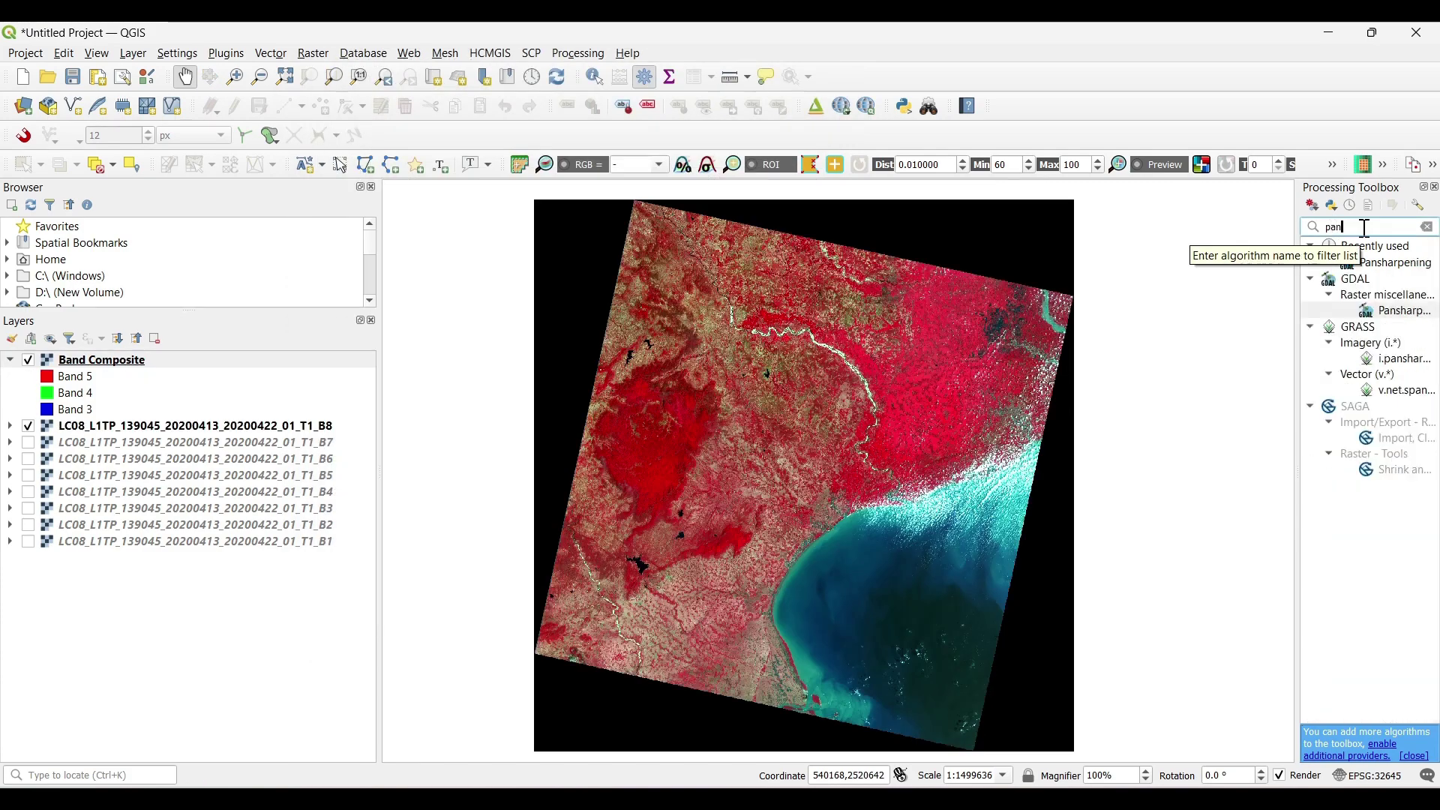
type("s")
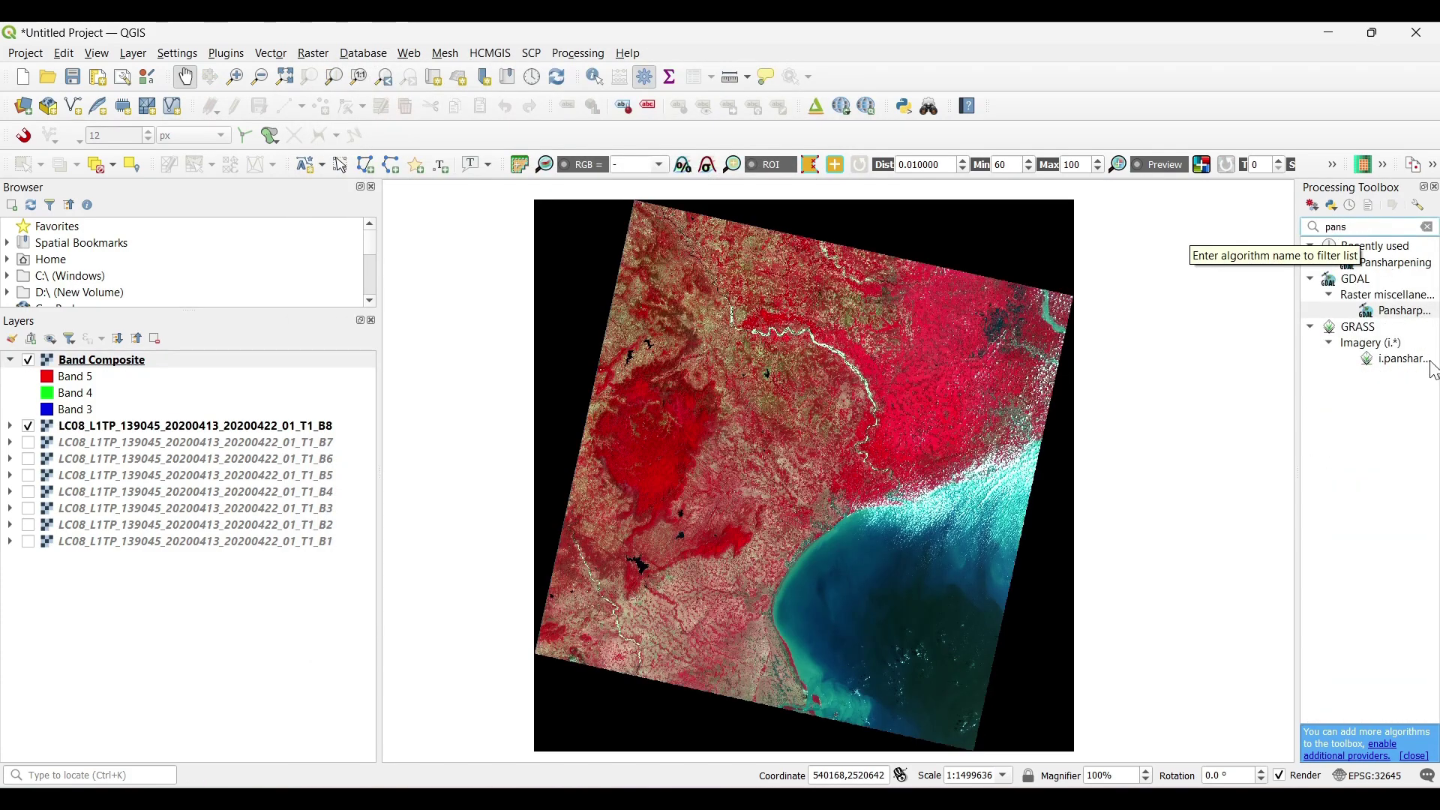
left_click(1428, 313)
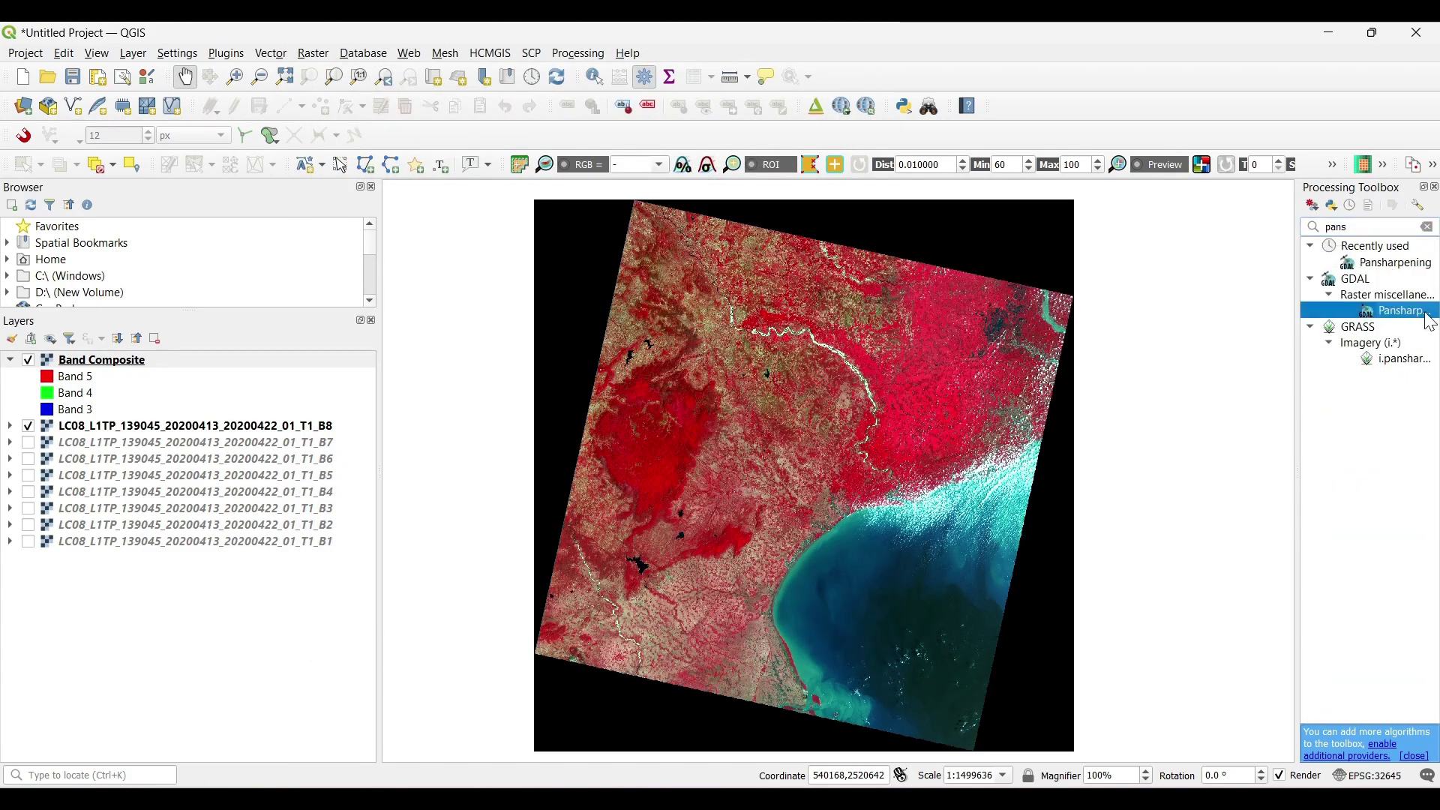
double_click(1428, 320)
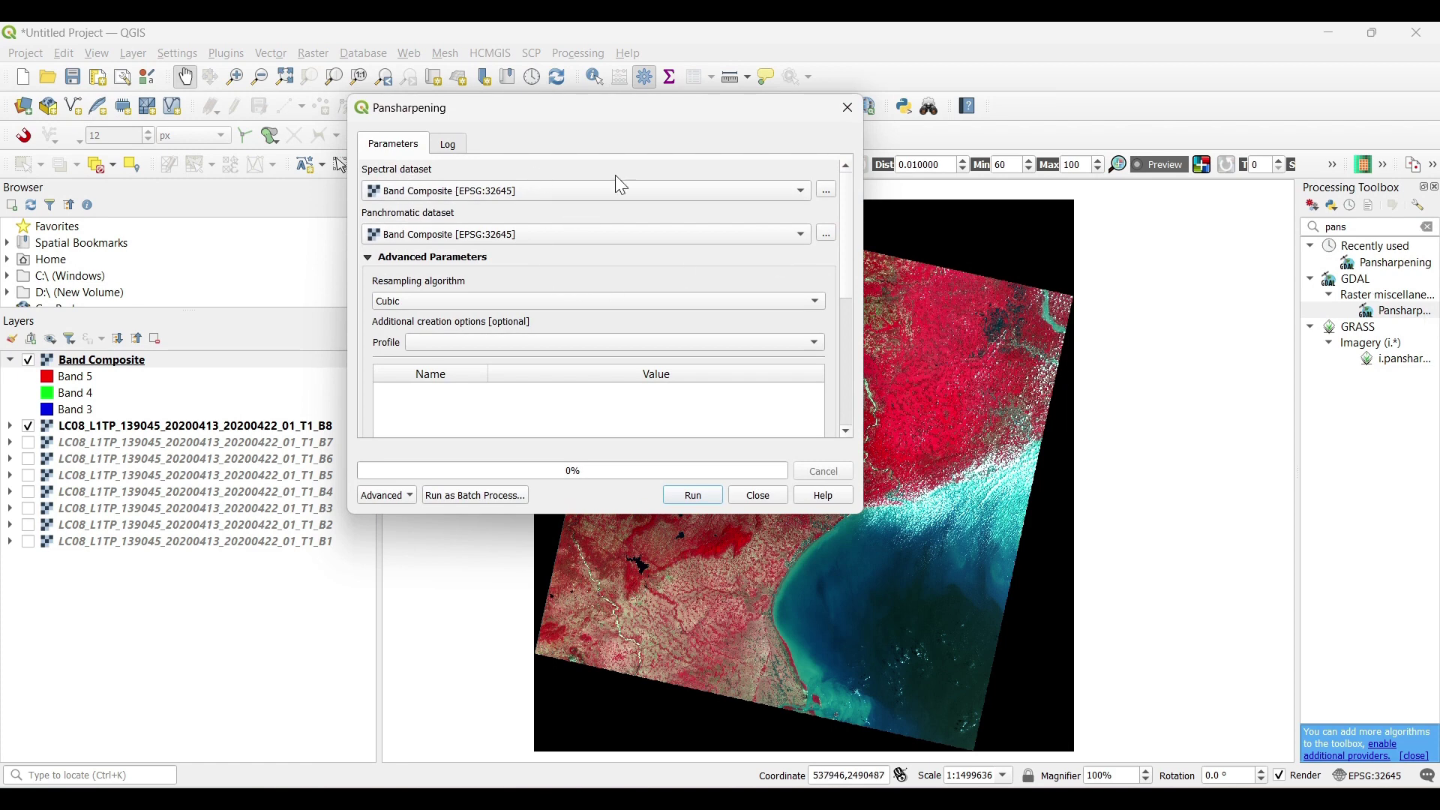
Step: Set band 8 as the panchromatic dataset and Cubic as the resampling method
left_click(467, 234)
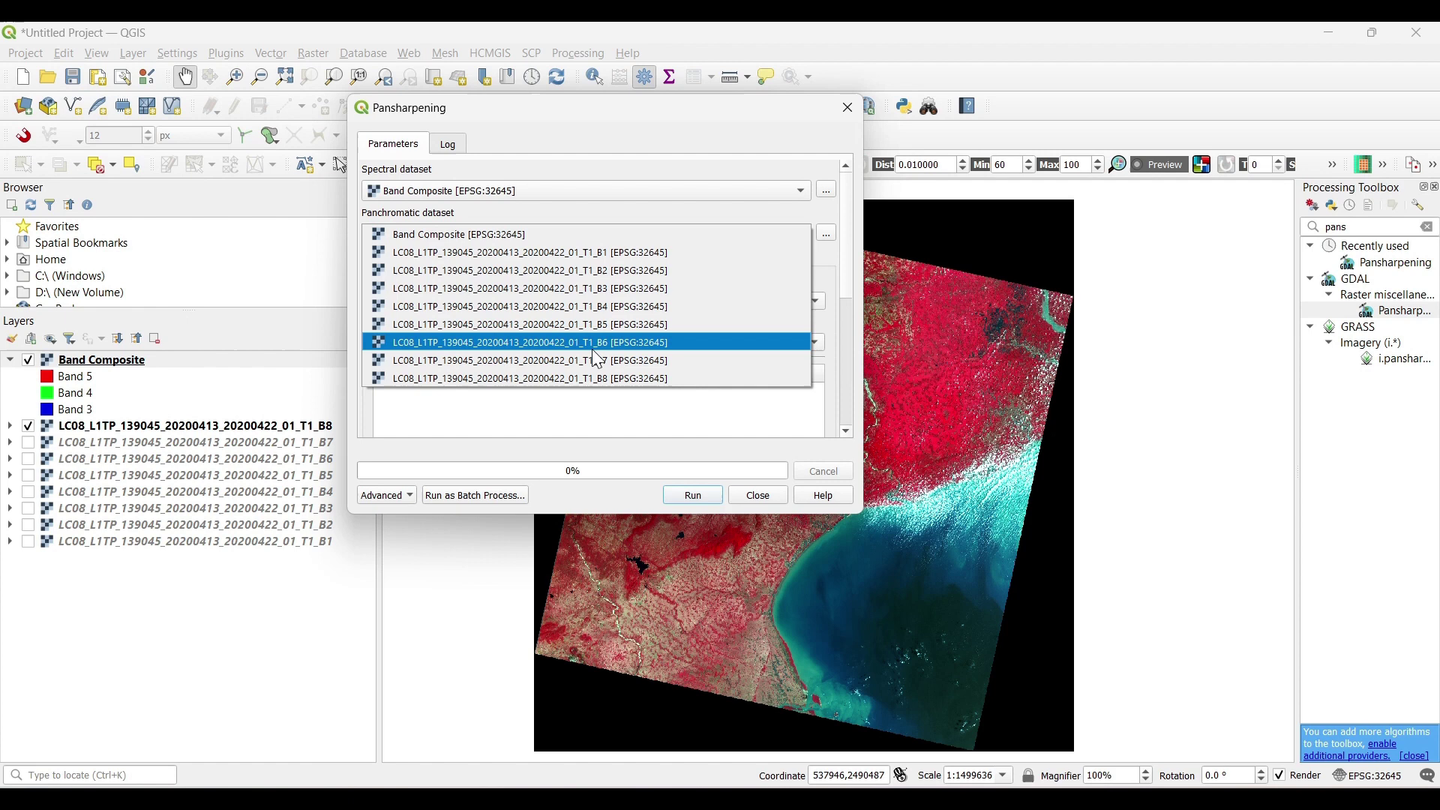
left_click(605, 378)
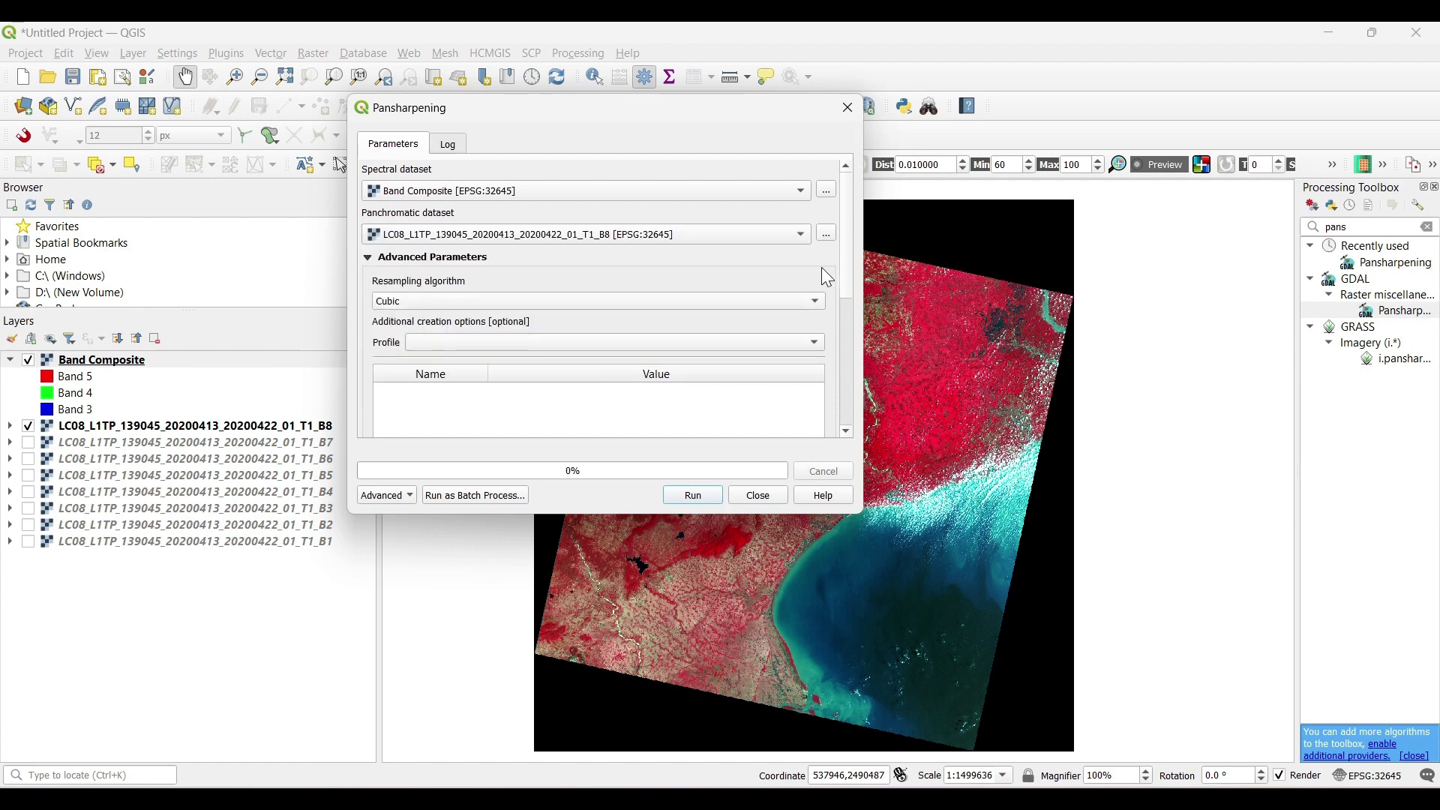
left_click(805, 305)
left_click(390, 303)
scroll(843, 296, "down", 2)
scroll(843, 295, "down", 1)
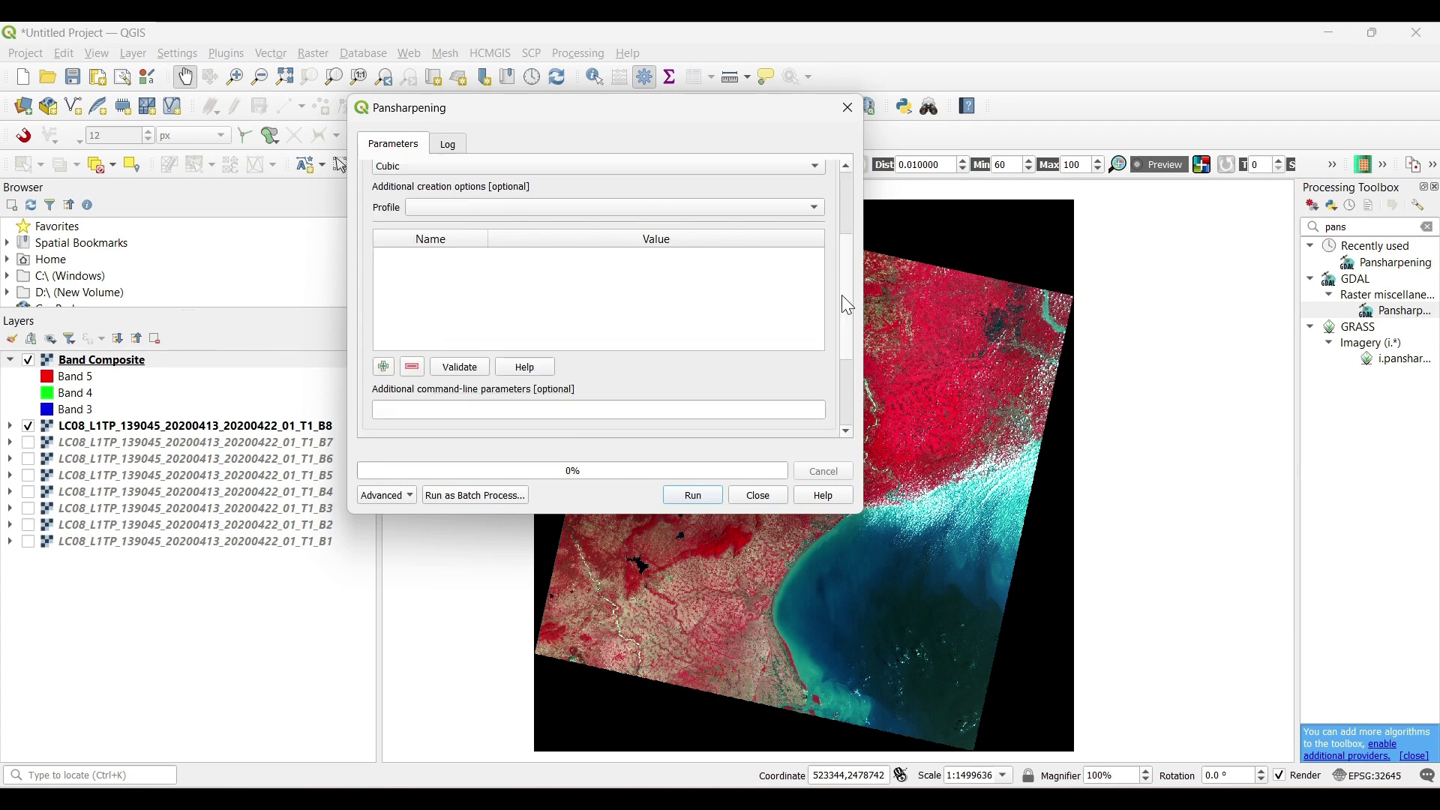
scroll(842, 295, "down", 2)
scroll(842, 295, "down", 1)
scroll(821, 292, "down", 1)
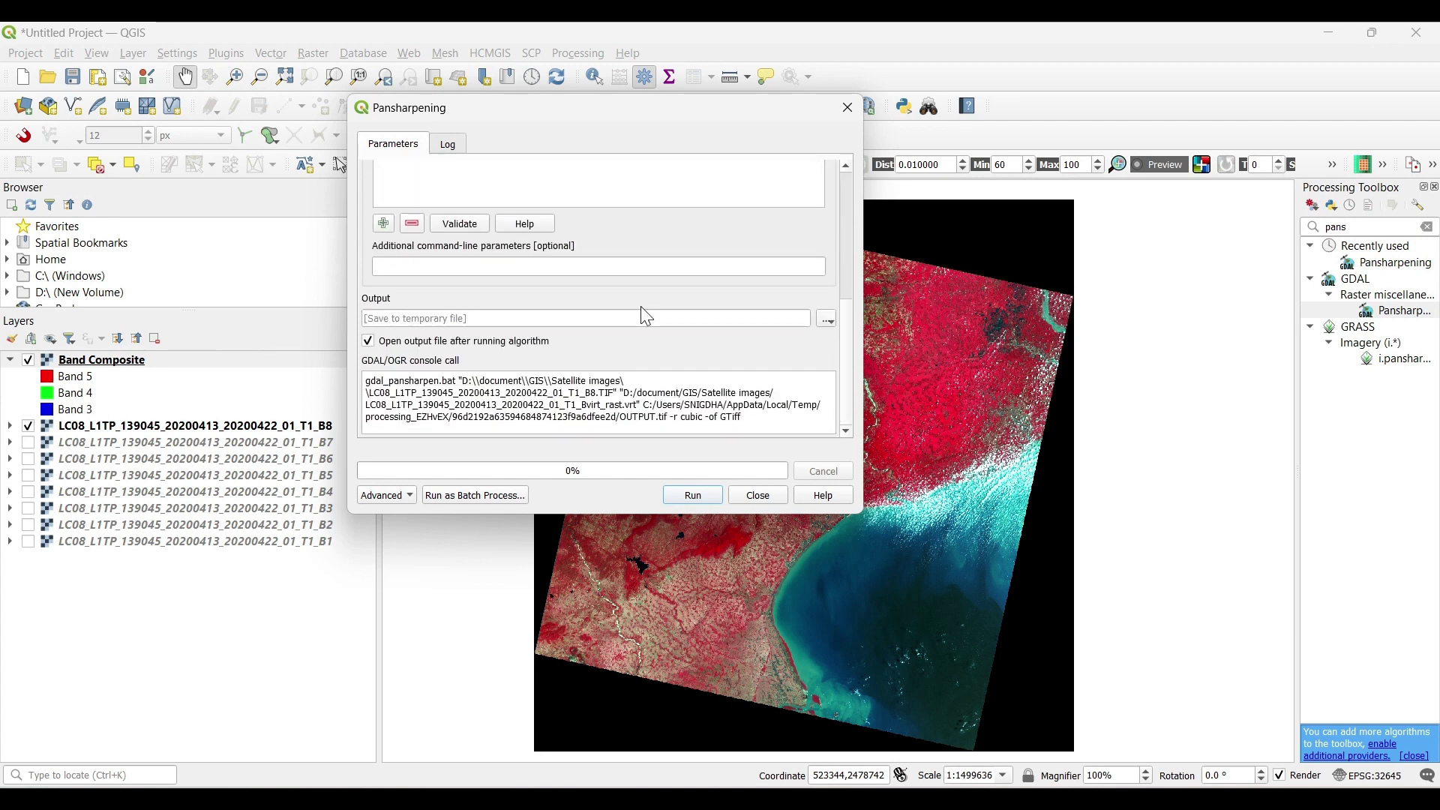
Step: Save the output as 'Pan Sharpening', run the pansharpening, and close the tool
left_click(827, 318)
type("Pan Sharpening")
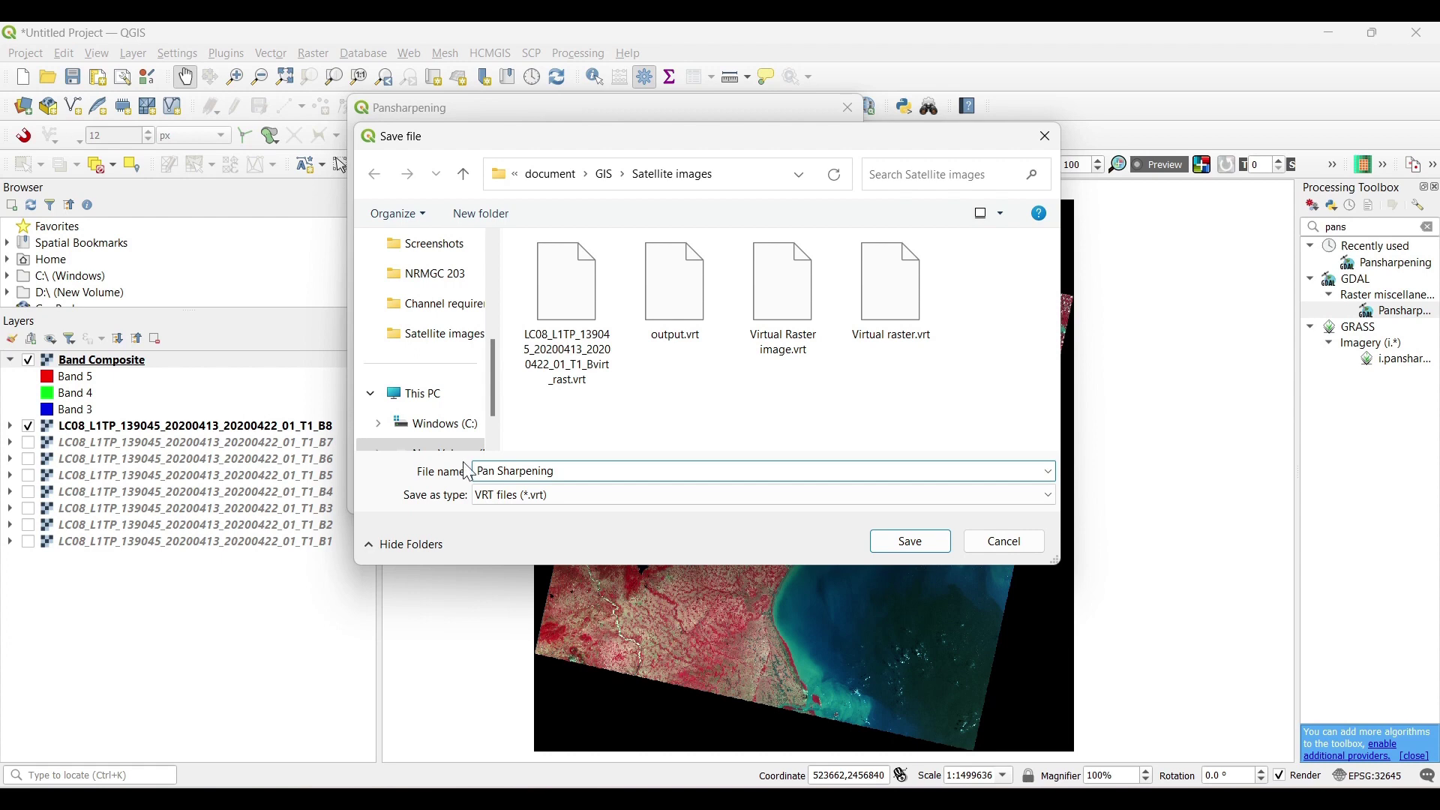
left_click(917, 542)
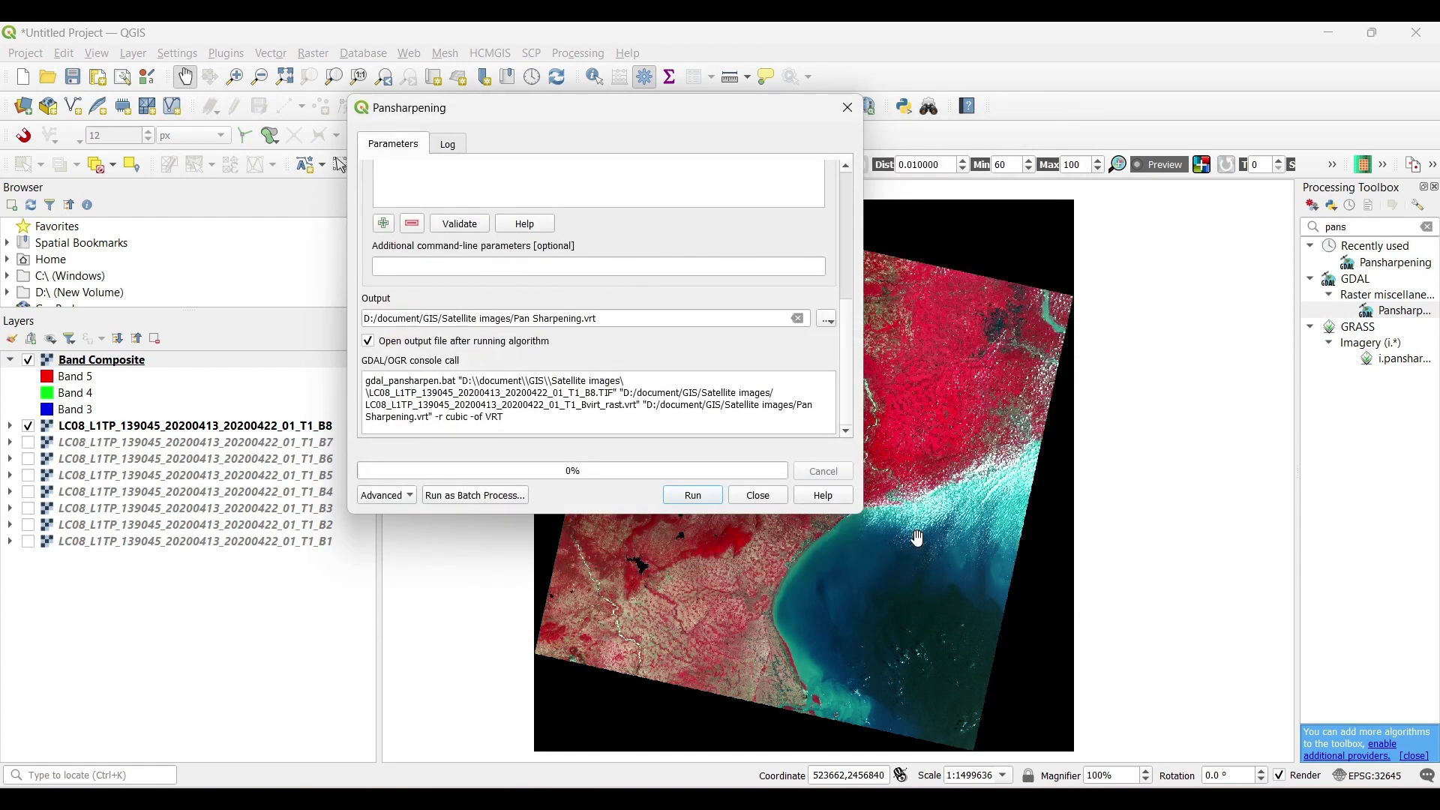
left_click(694, 496)
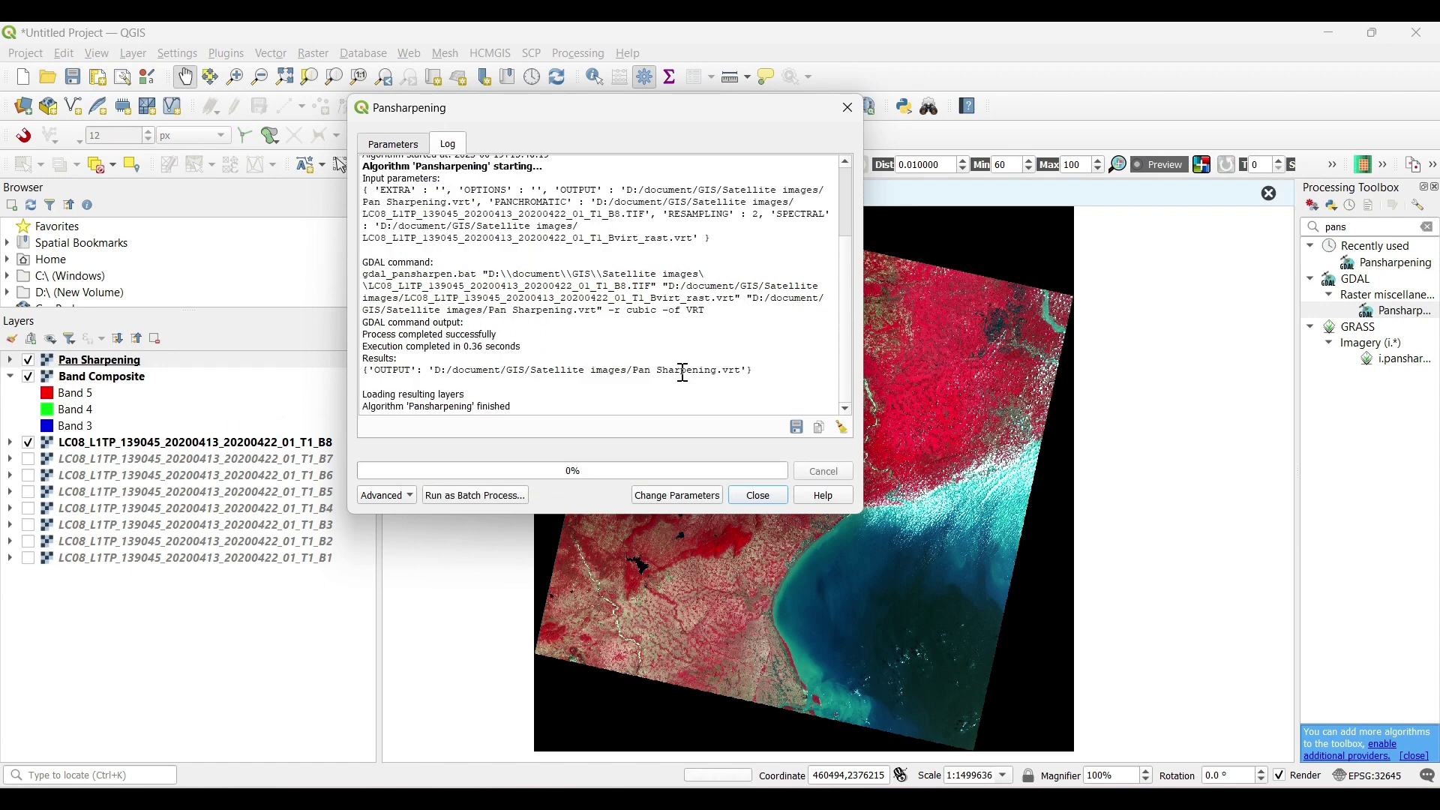
left_click(757, 495)
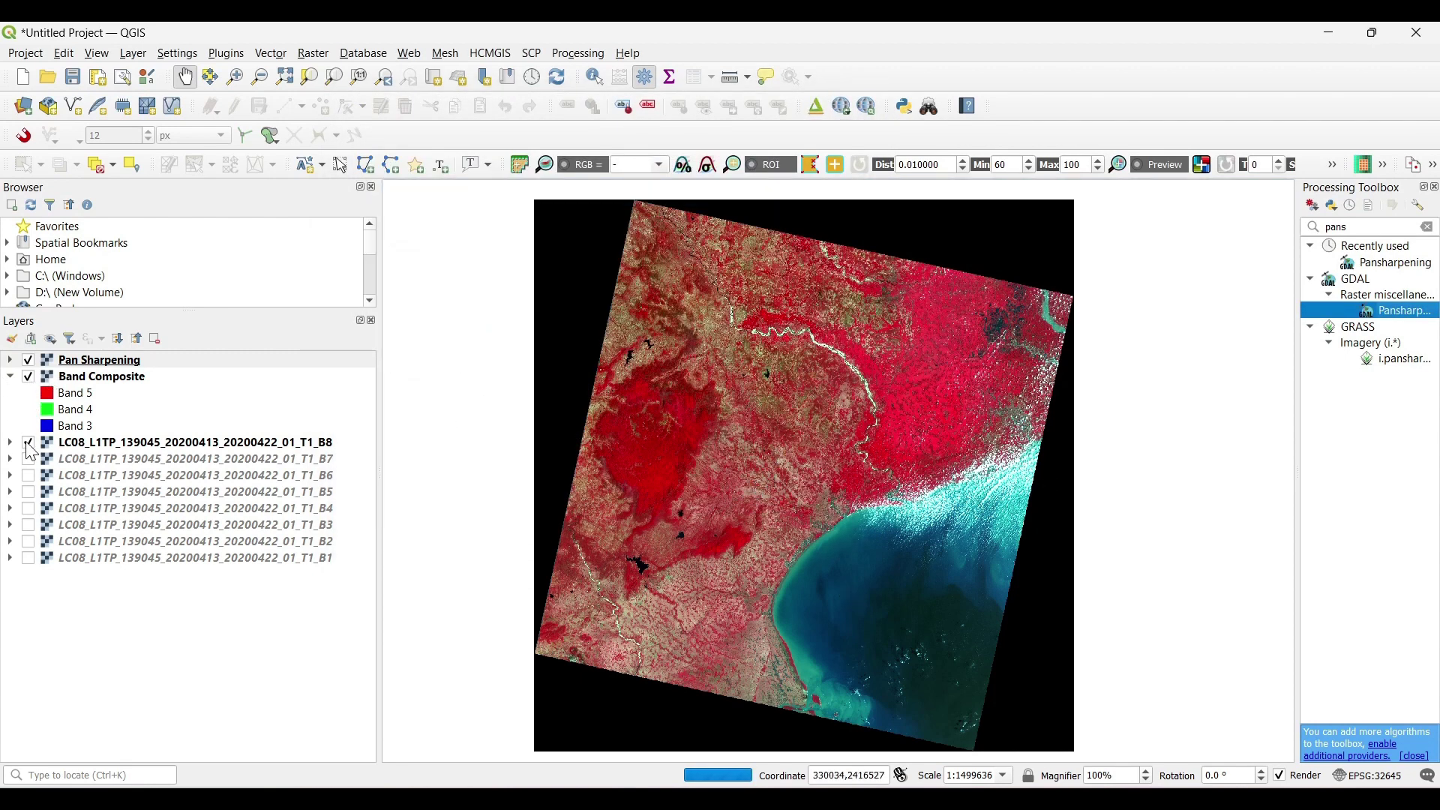
Step: Hide B8, toggle Band Composite off and on, and expand Pan Sharpening's bands 5, 4, 3
left_click(27, 442)
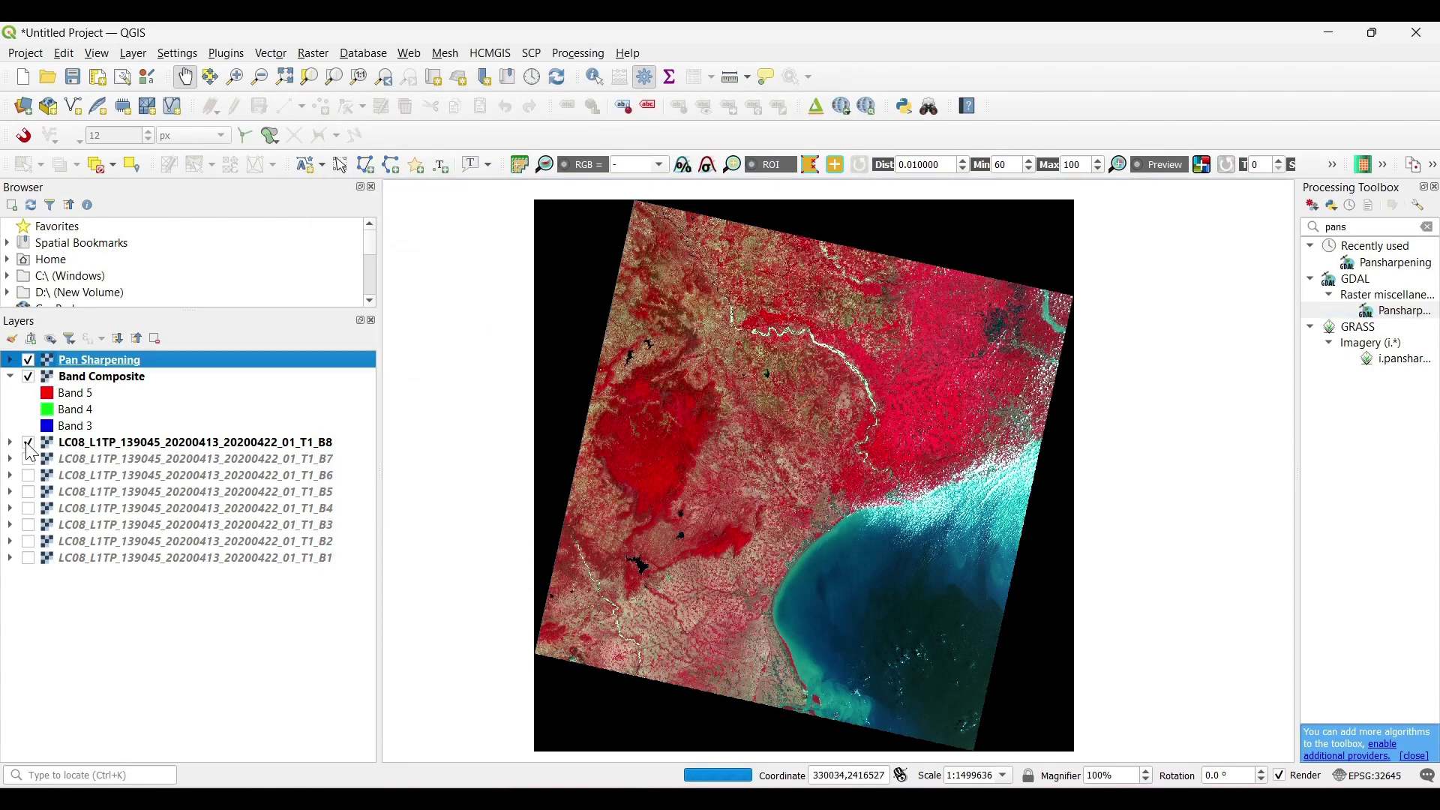
left_click(28, 379)
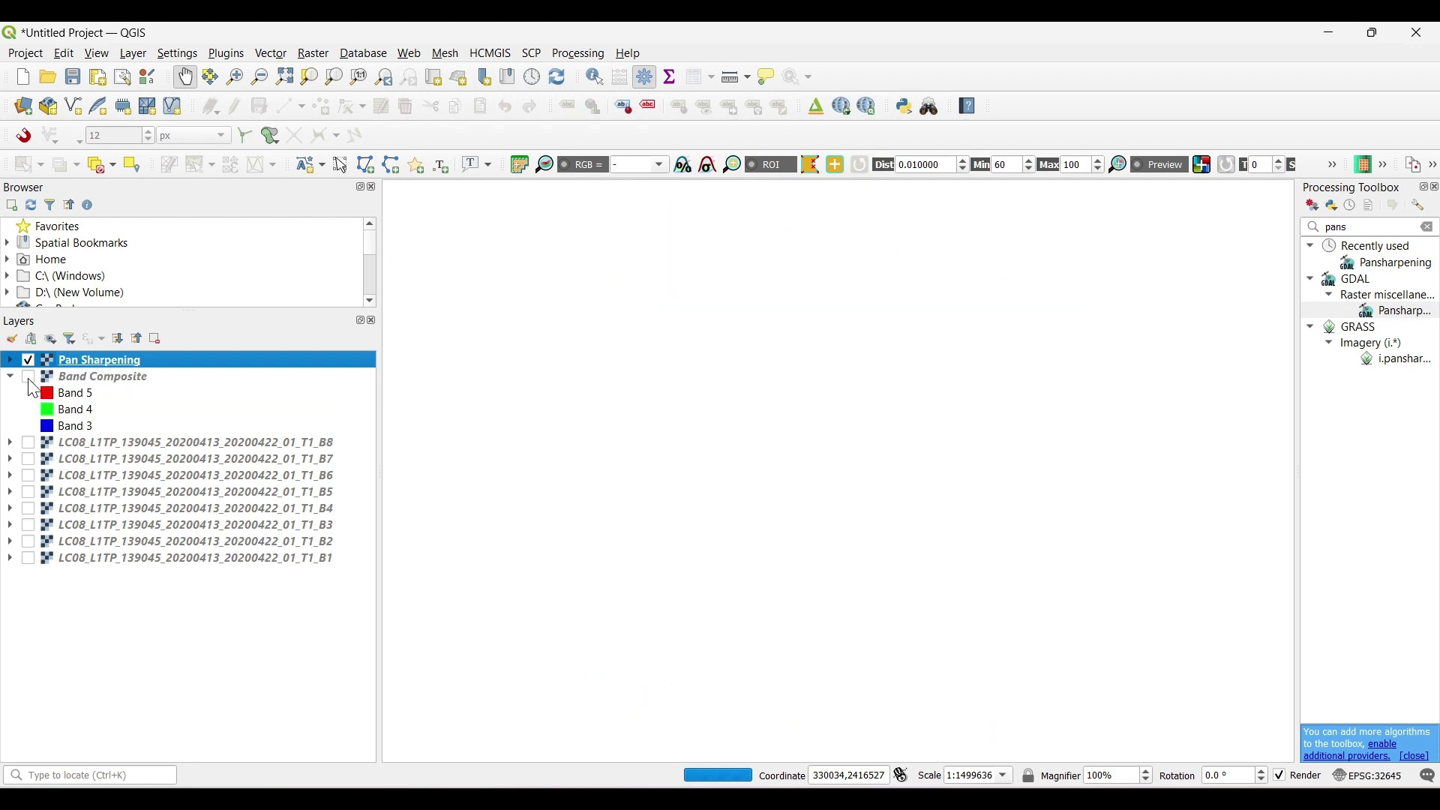
left_click(28, 377)
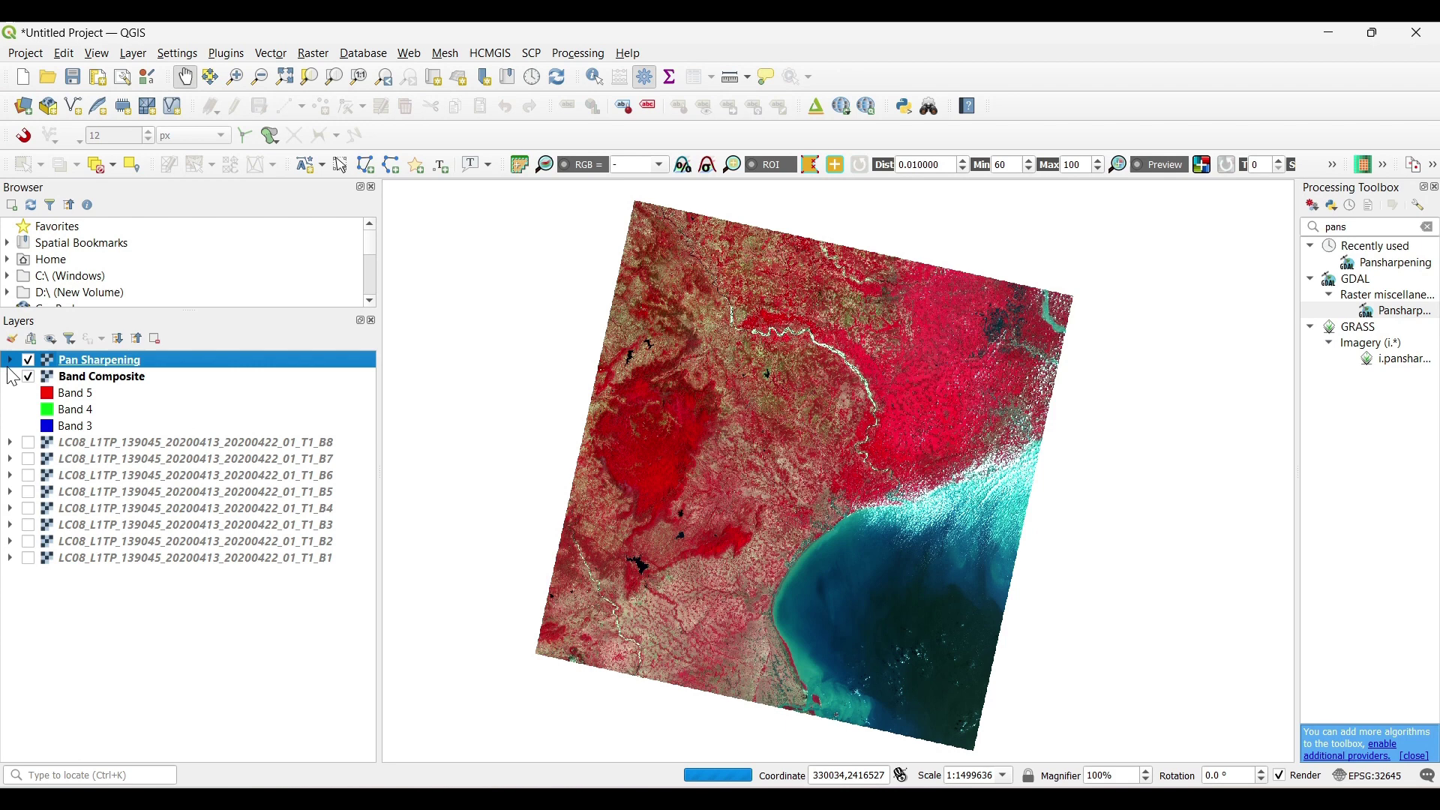
left_click(10, 359)
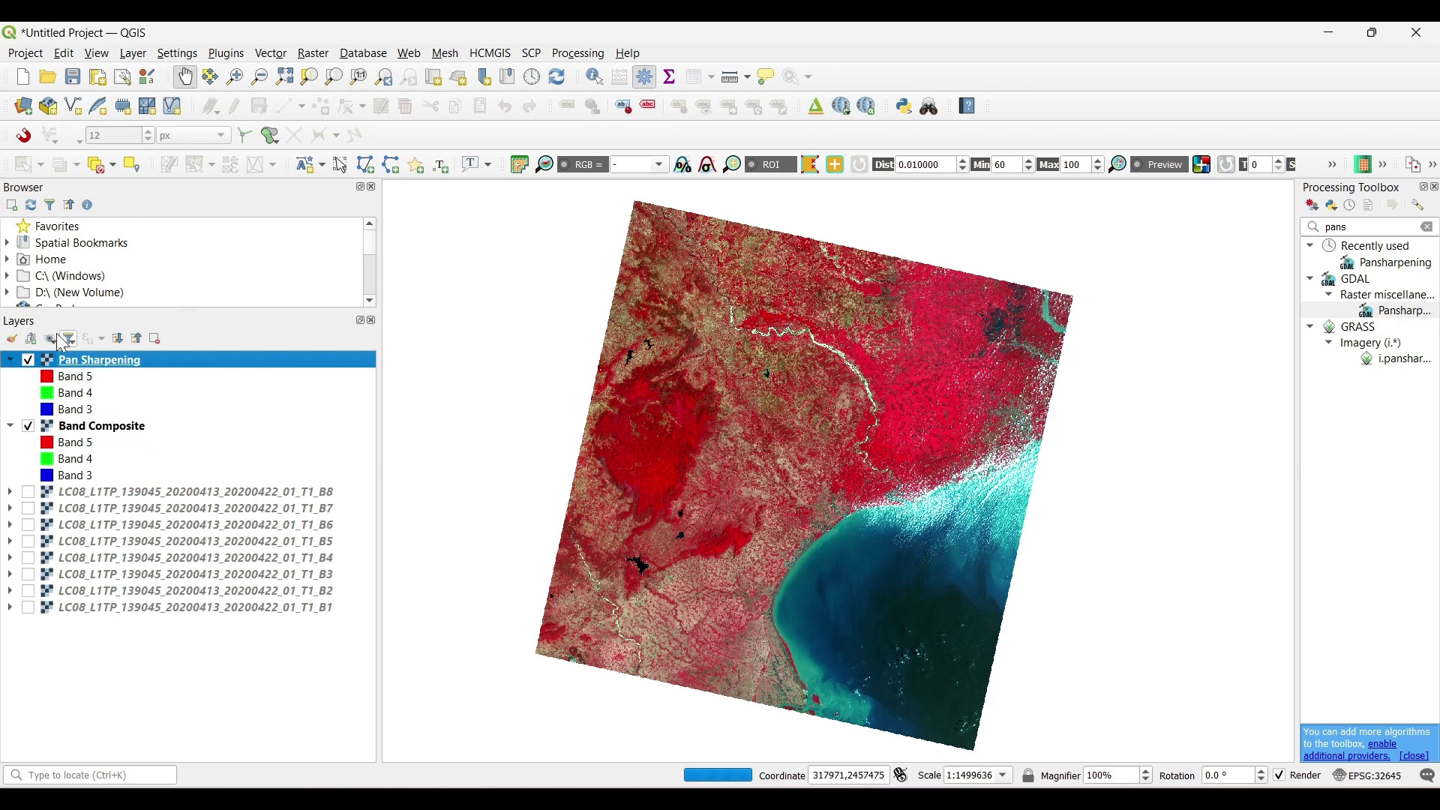
right_click(114, 428)
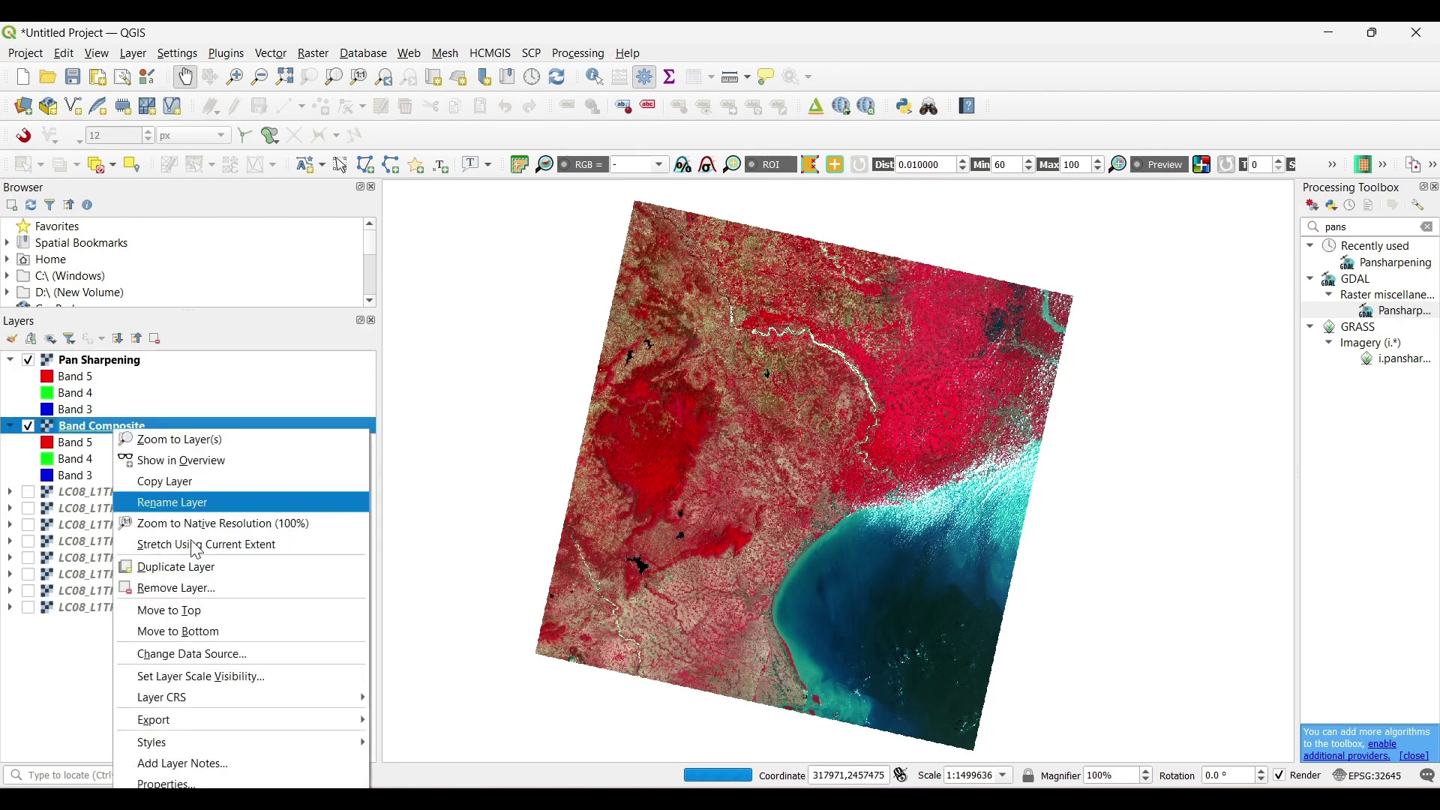
left_click(142, 784)
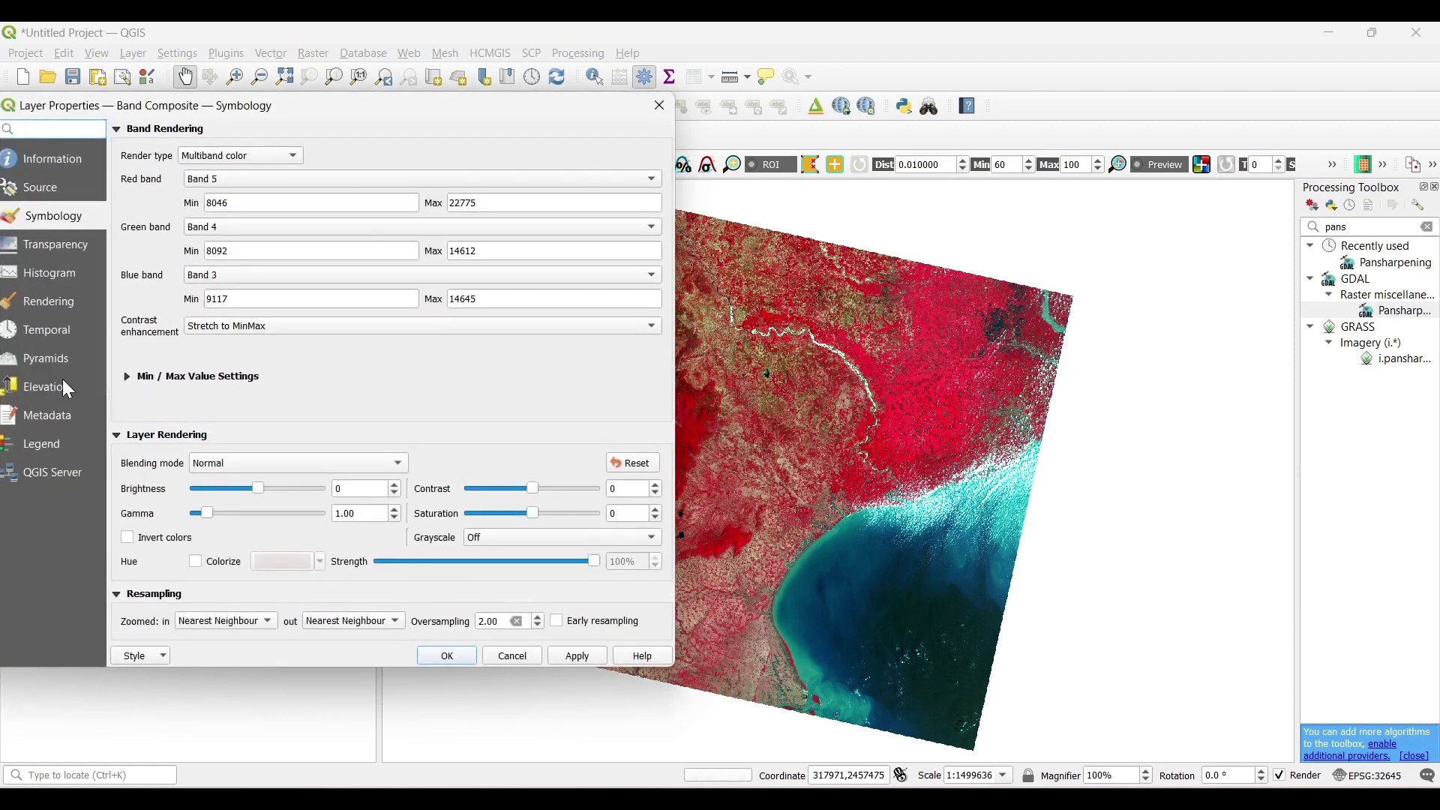
left_click(54, 162)
scroll(541, 489, "down", 3)
scroll(541, 488, "down", 5)
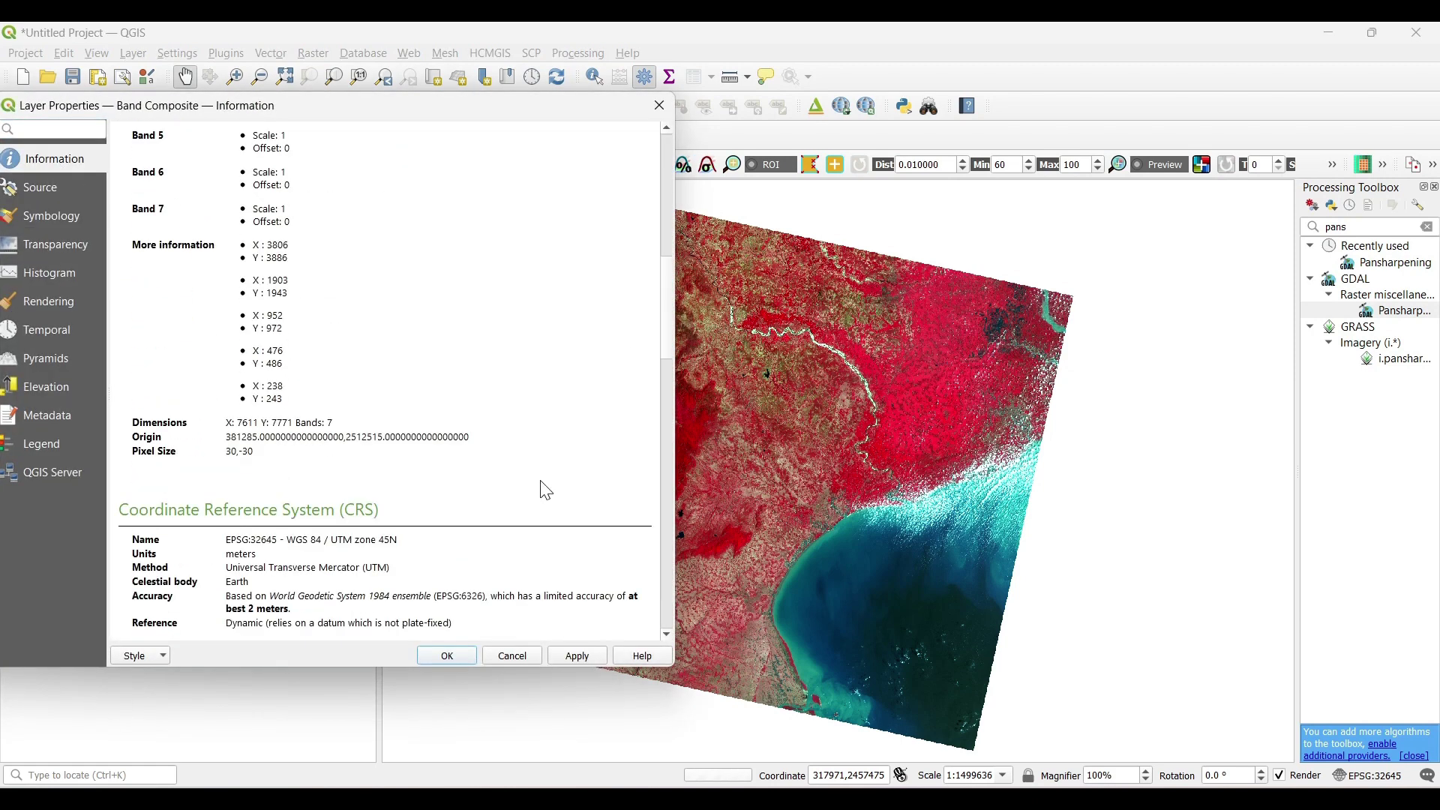
scroll(540, 489, "down", 2)
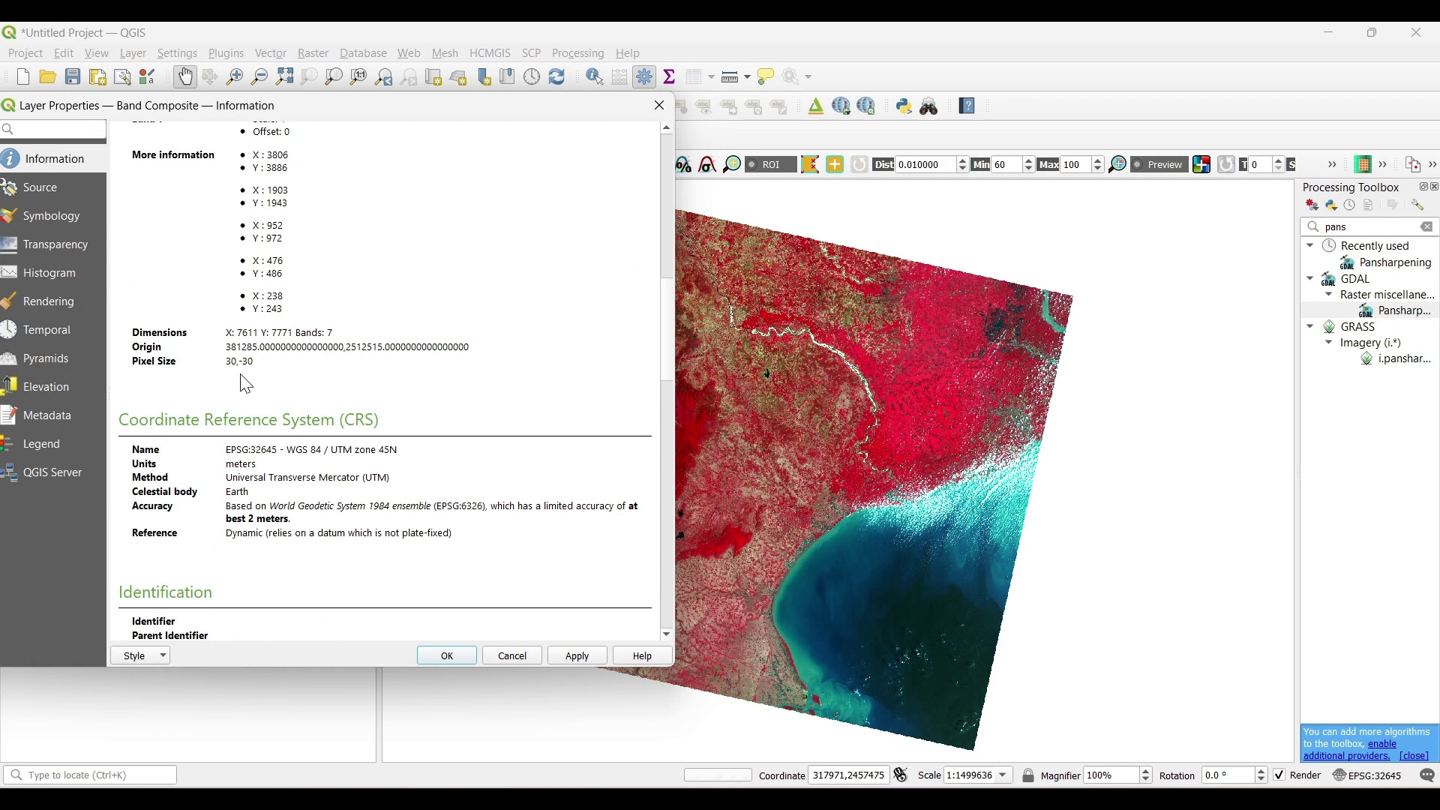
left_click(447, 656)
right_click(114, 360)
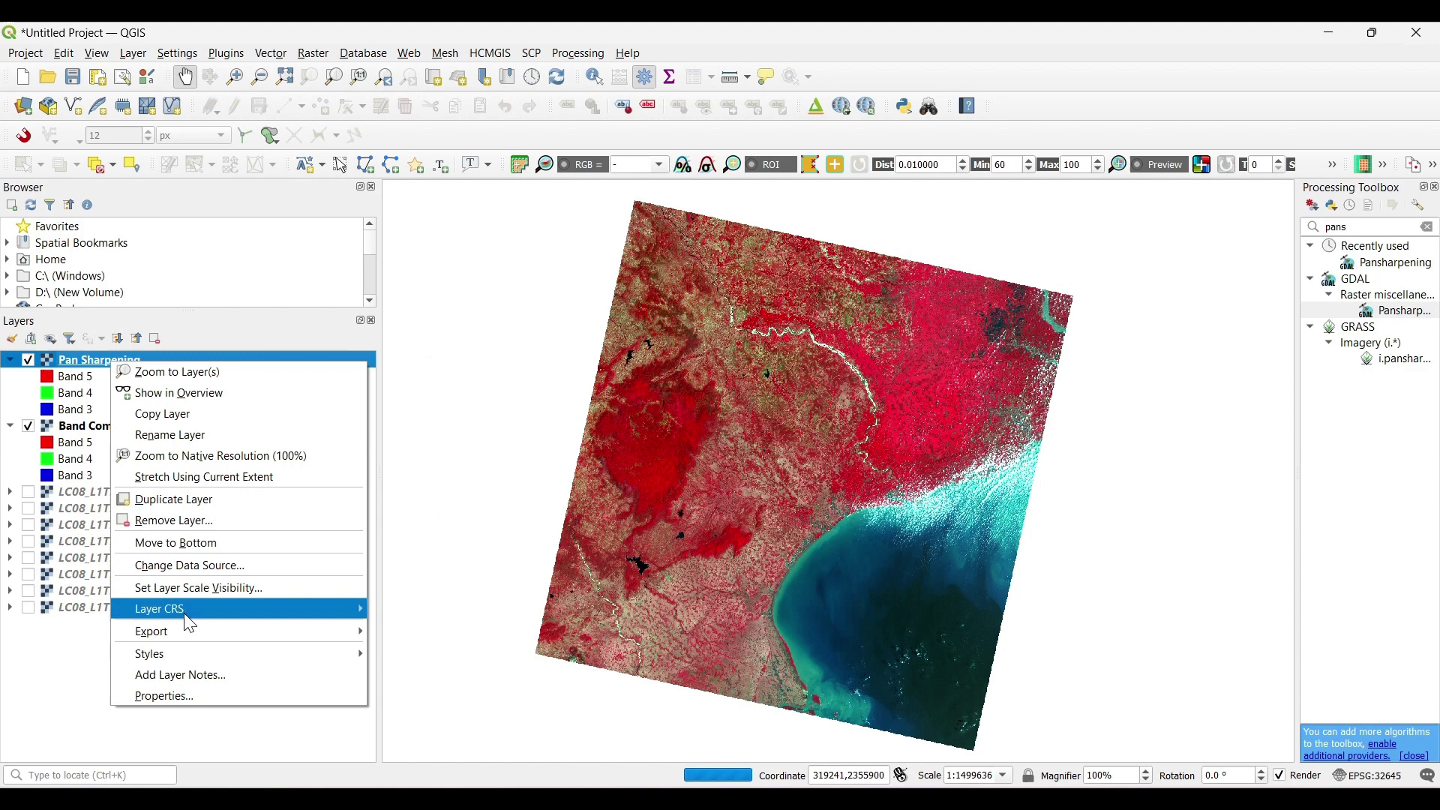
left_click(184, 697)
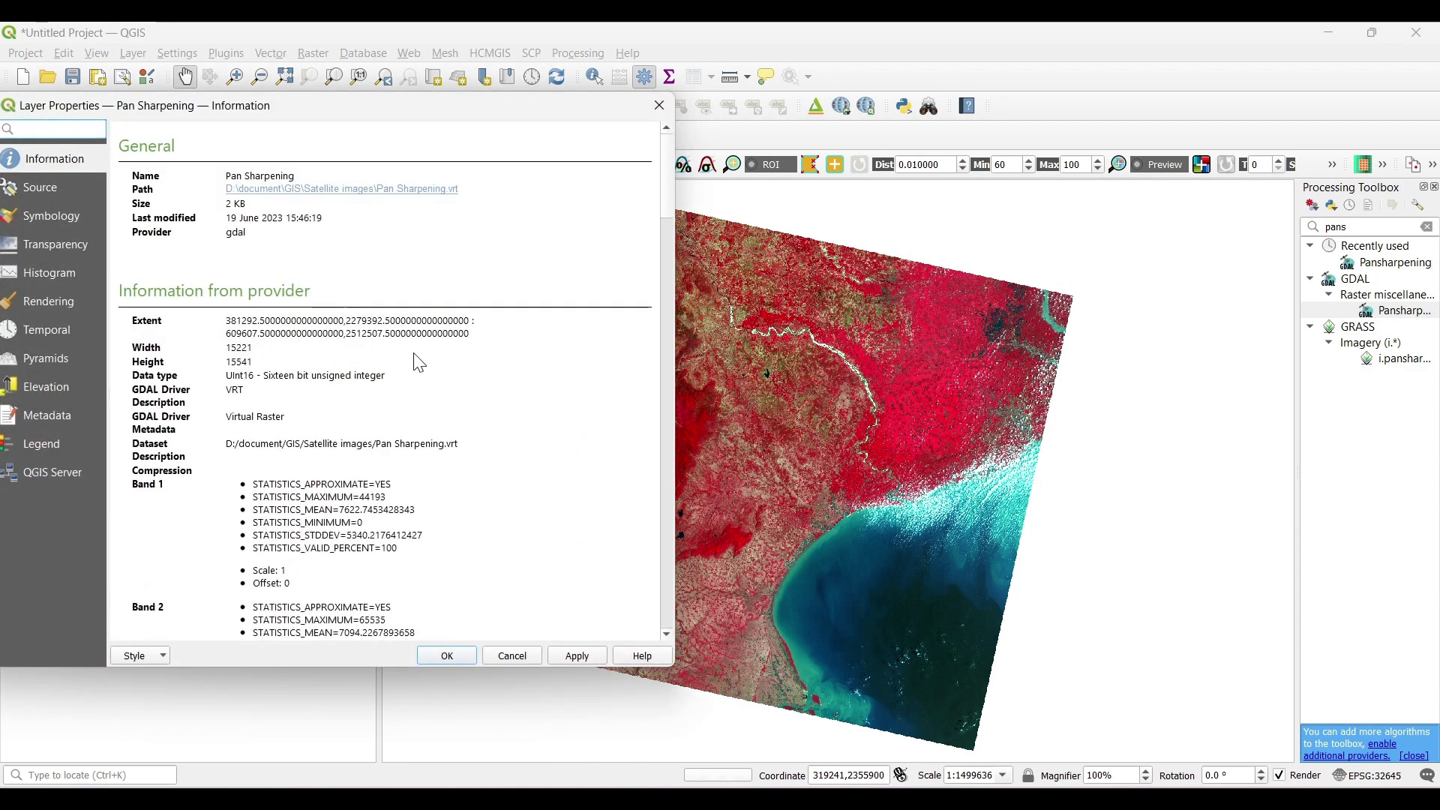
scroll(438, 435, "down", 5)
scroll(439, 434, "down", 10)
scroll(442, 434, "down", 5)
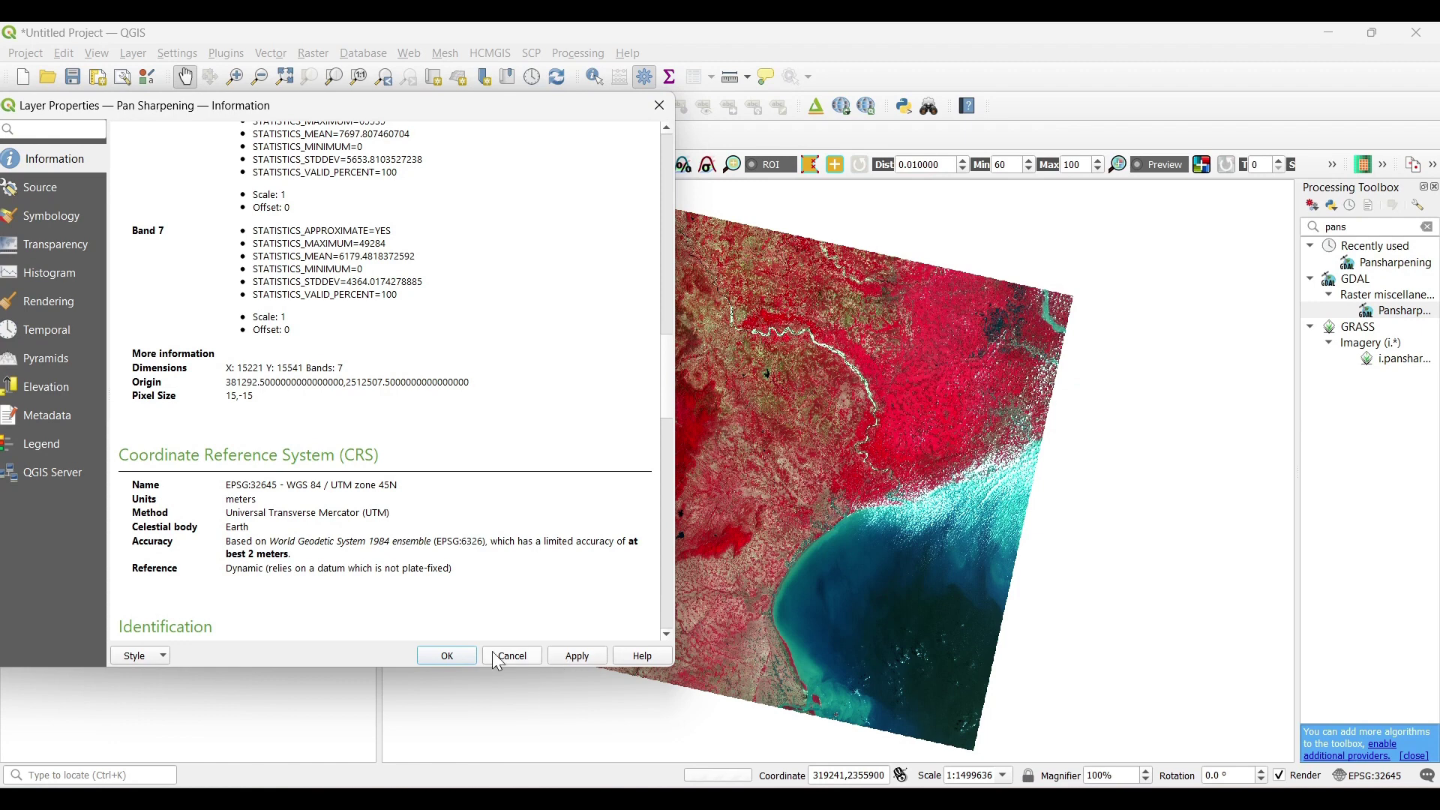
left_click(447, 656)
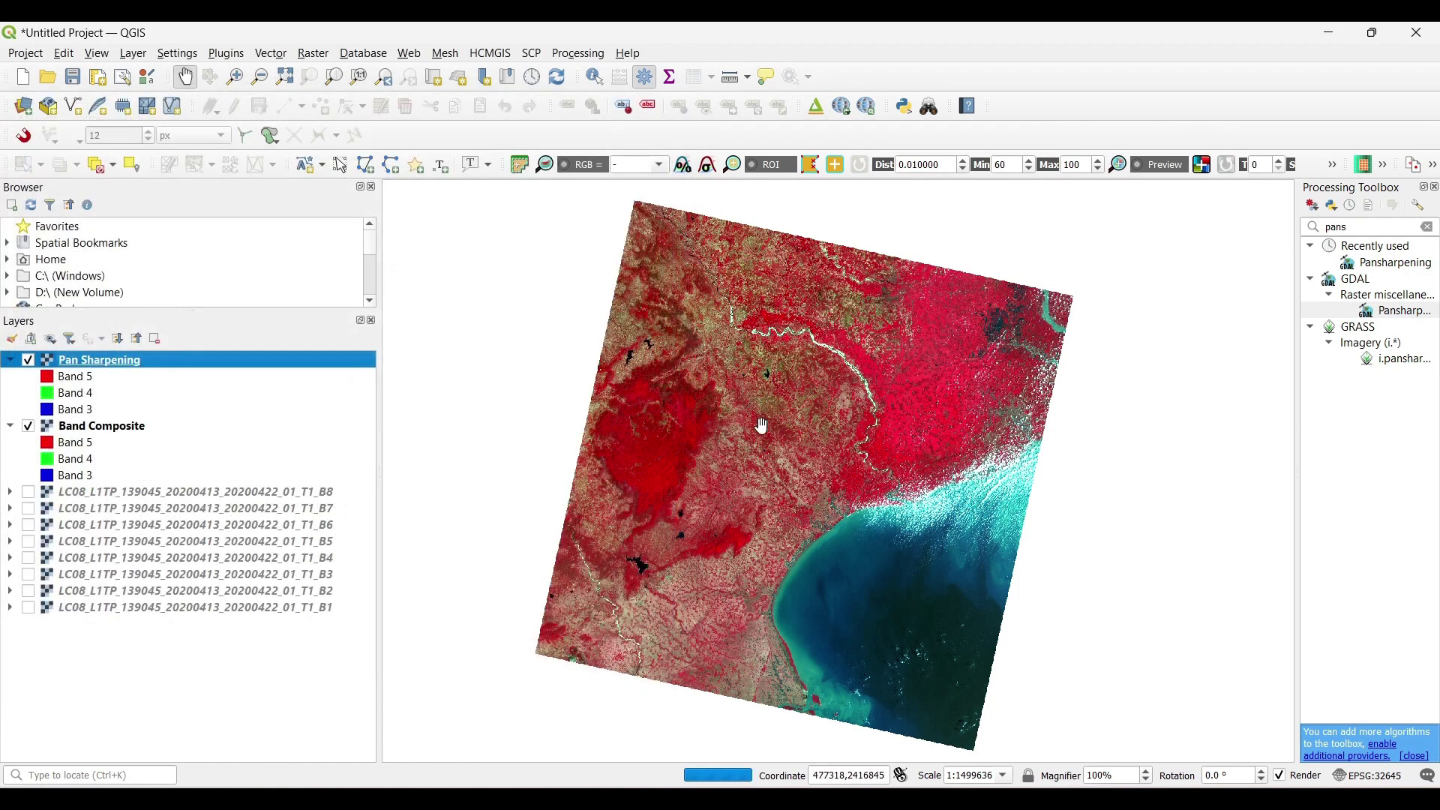